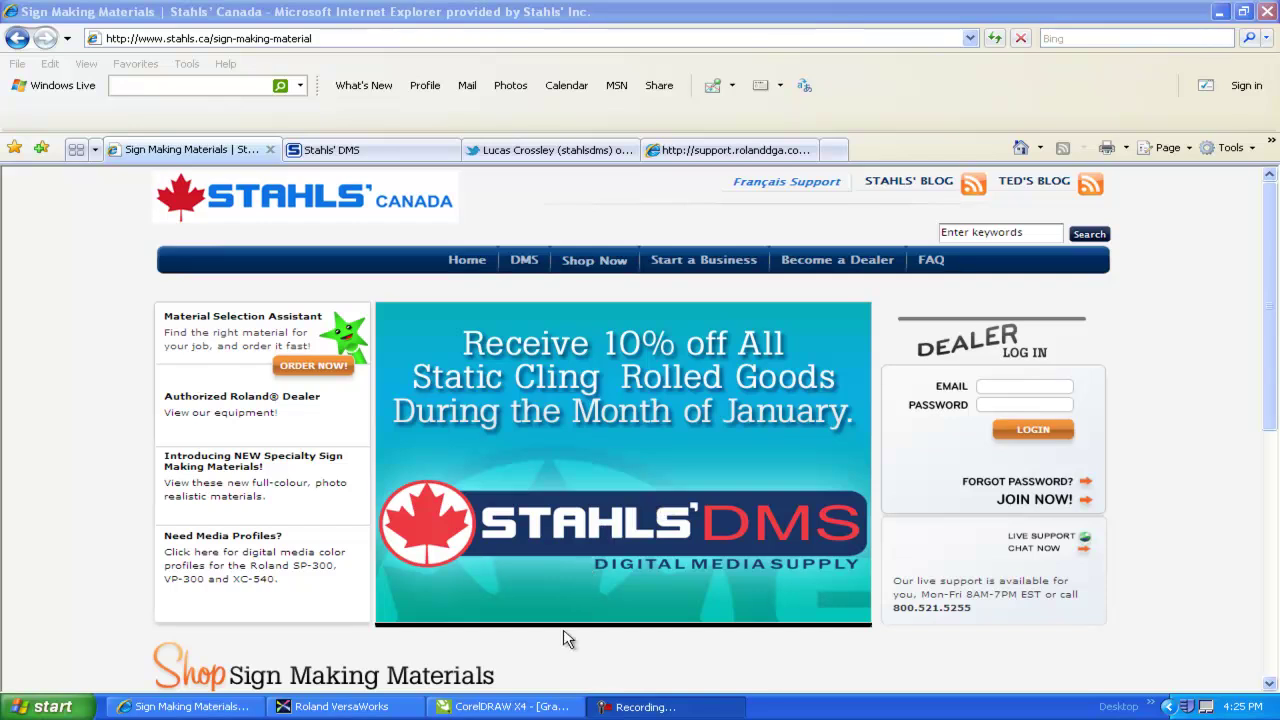
Step: Bring the CorelDRAW drawing window with its blank Letter page to the front
click(505, 707)
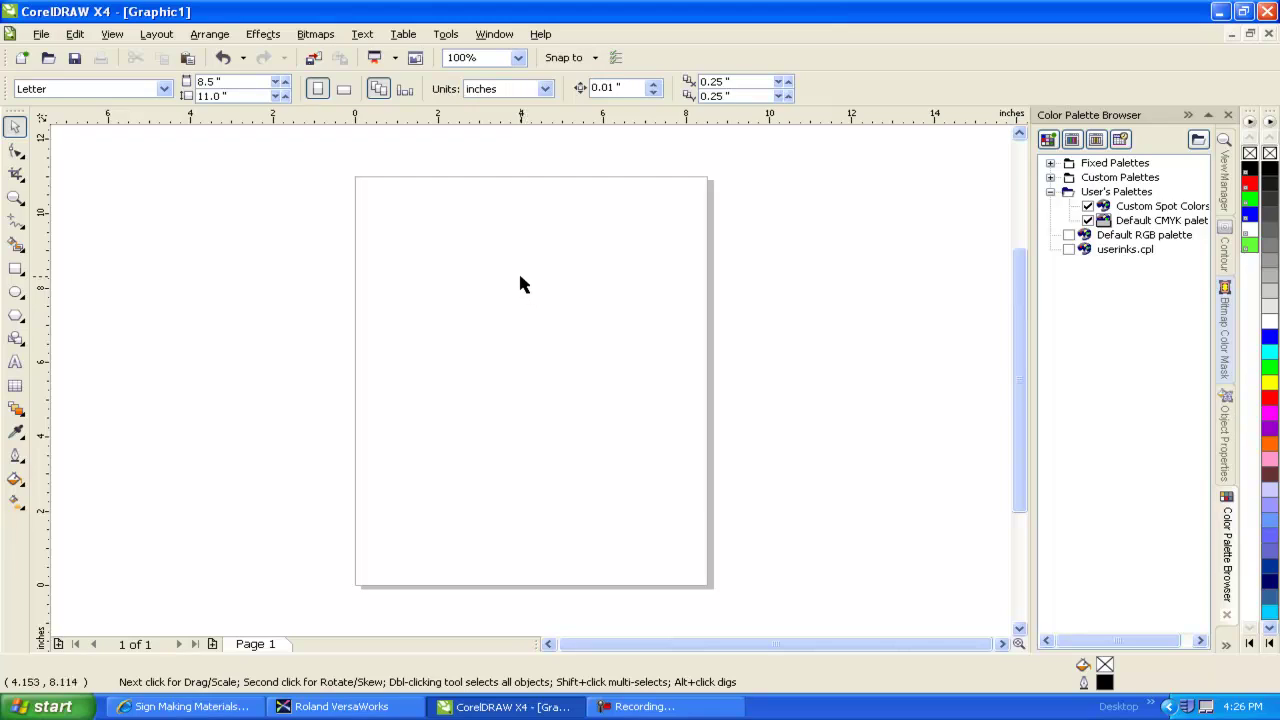
Step: Open the Palette Editor on Custom Spot Colors and bring up Select Color to add colours
click(446, 36)
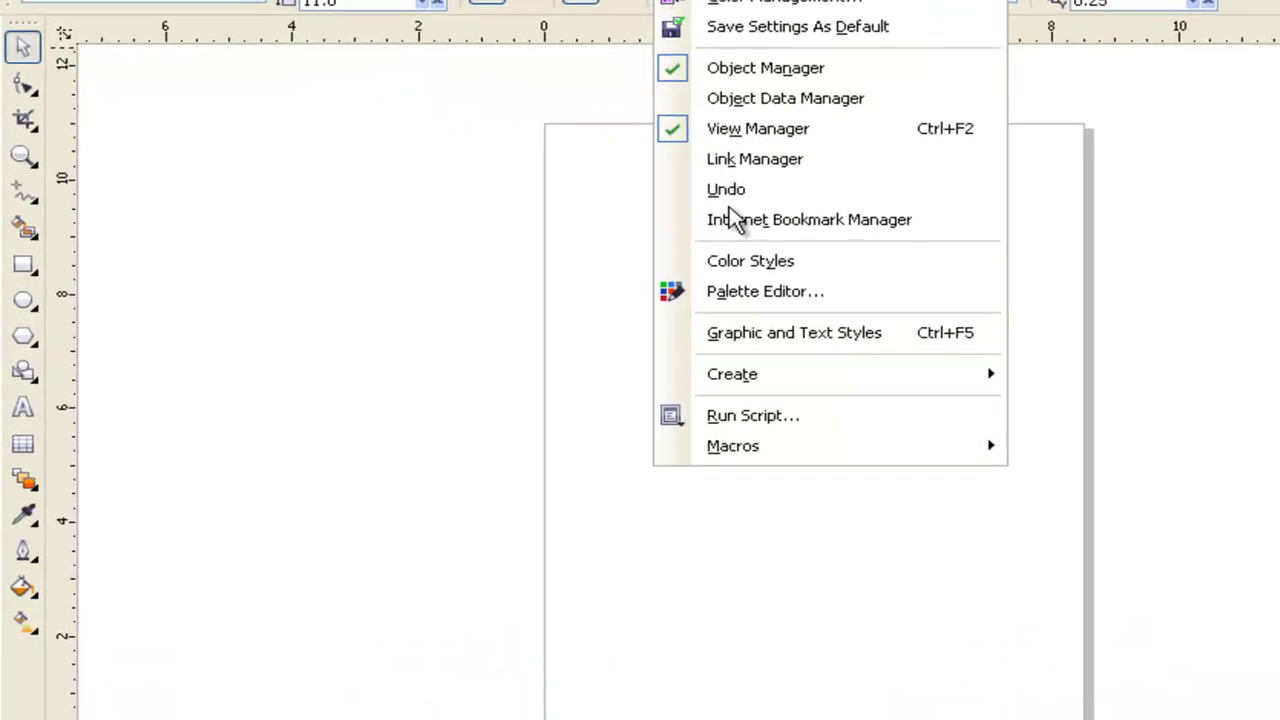
click(792, 300)
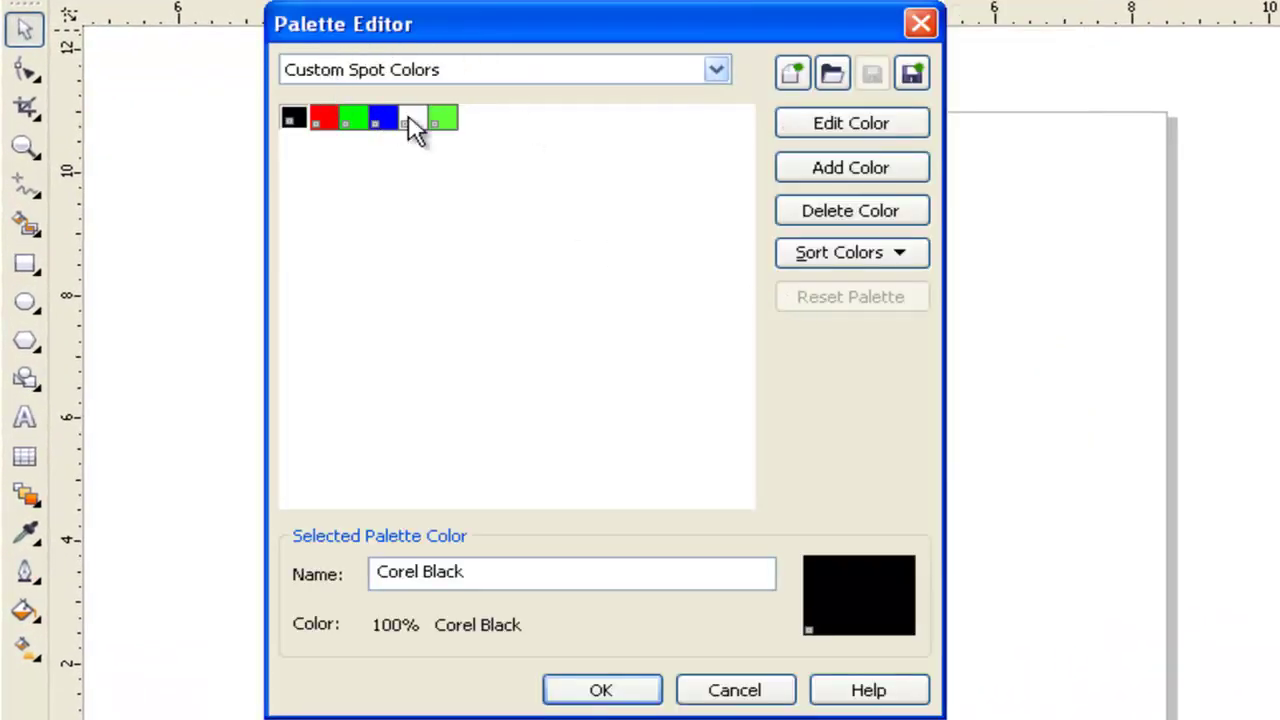
click(828, 166)
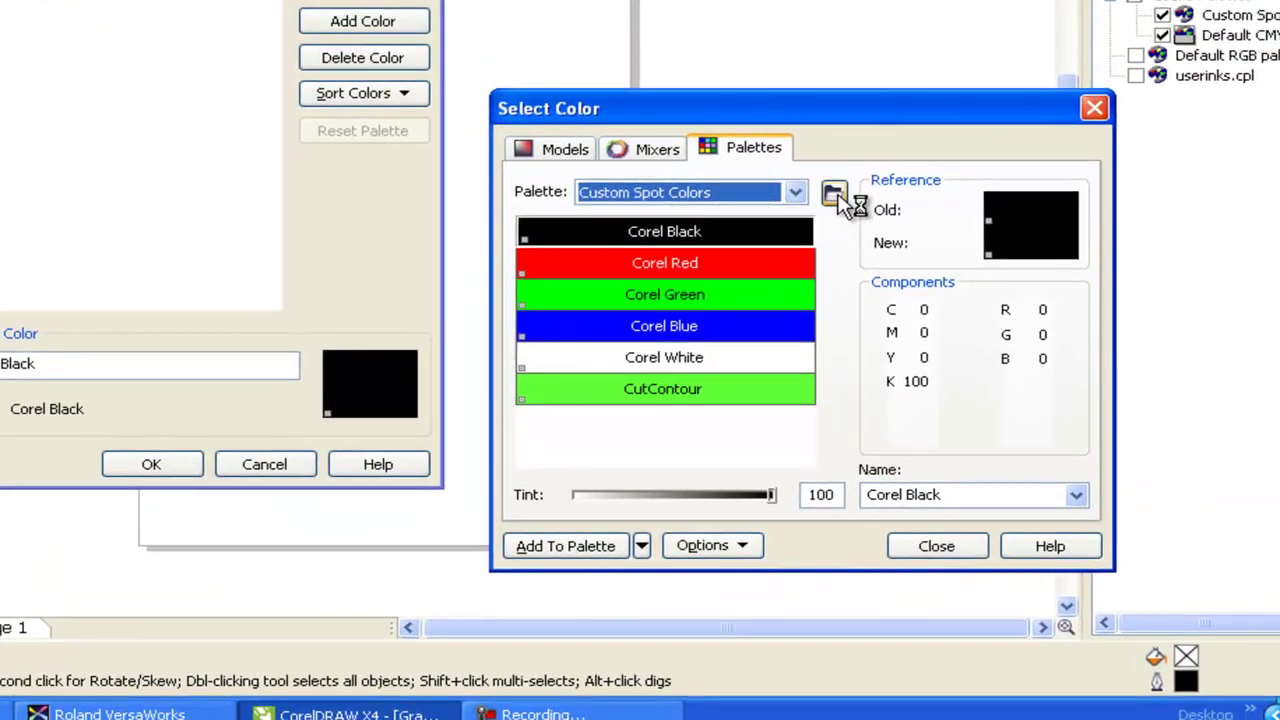
Step: Browse to C:\Program Files\Roland VersaWorks\Swatch\CorelDraw and select the userinks palette file
click(836, 195)
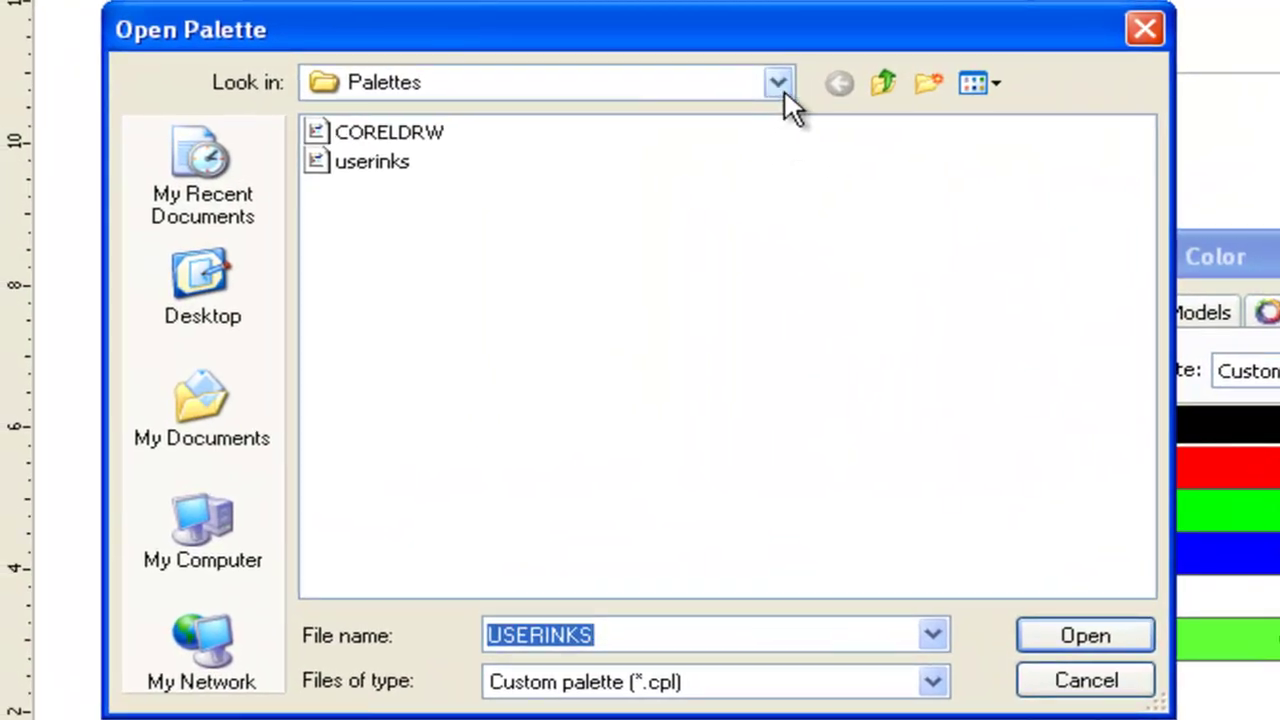
click(780, 81)
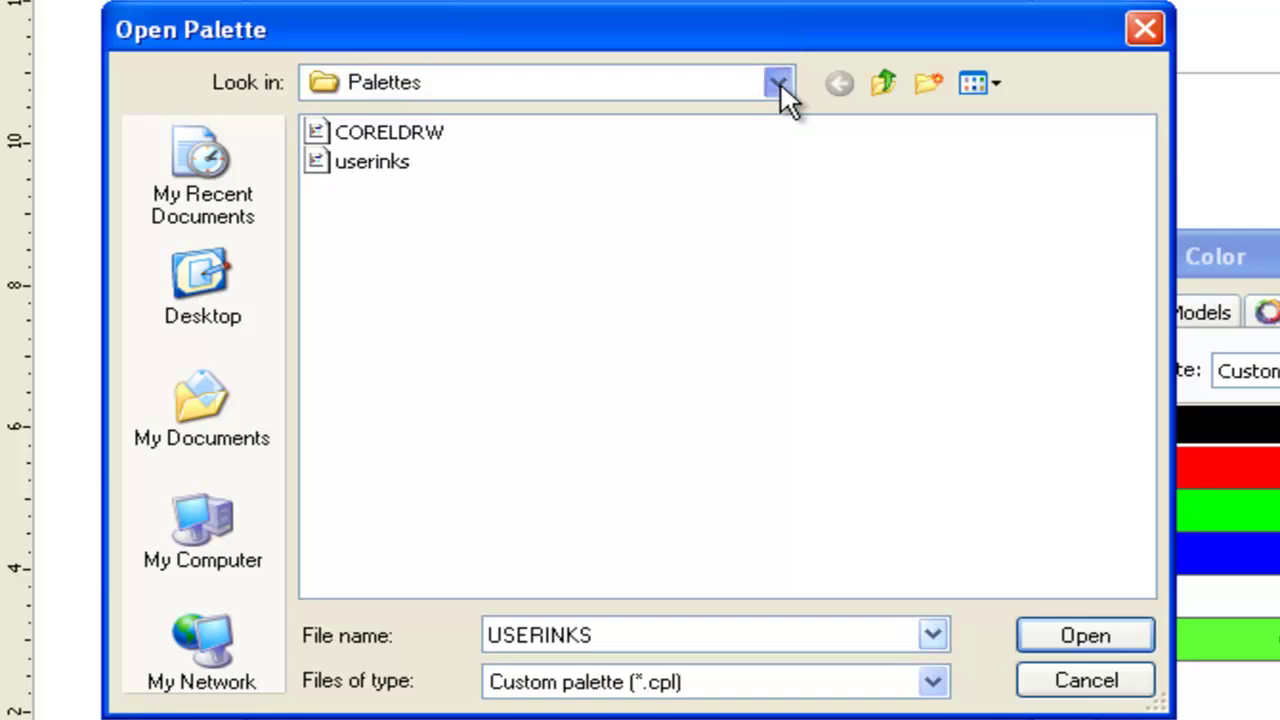
click(405, 226)
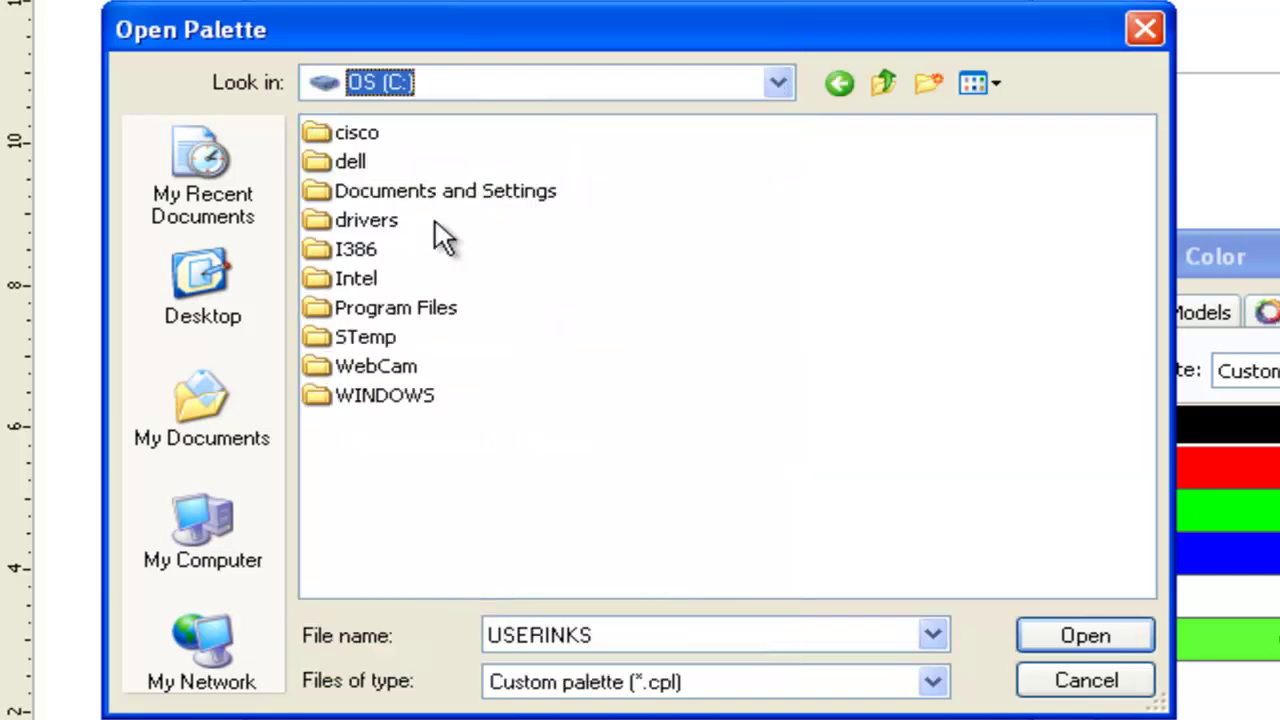
double_click(366, 308)
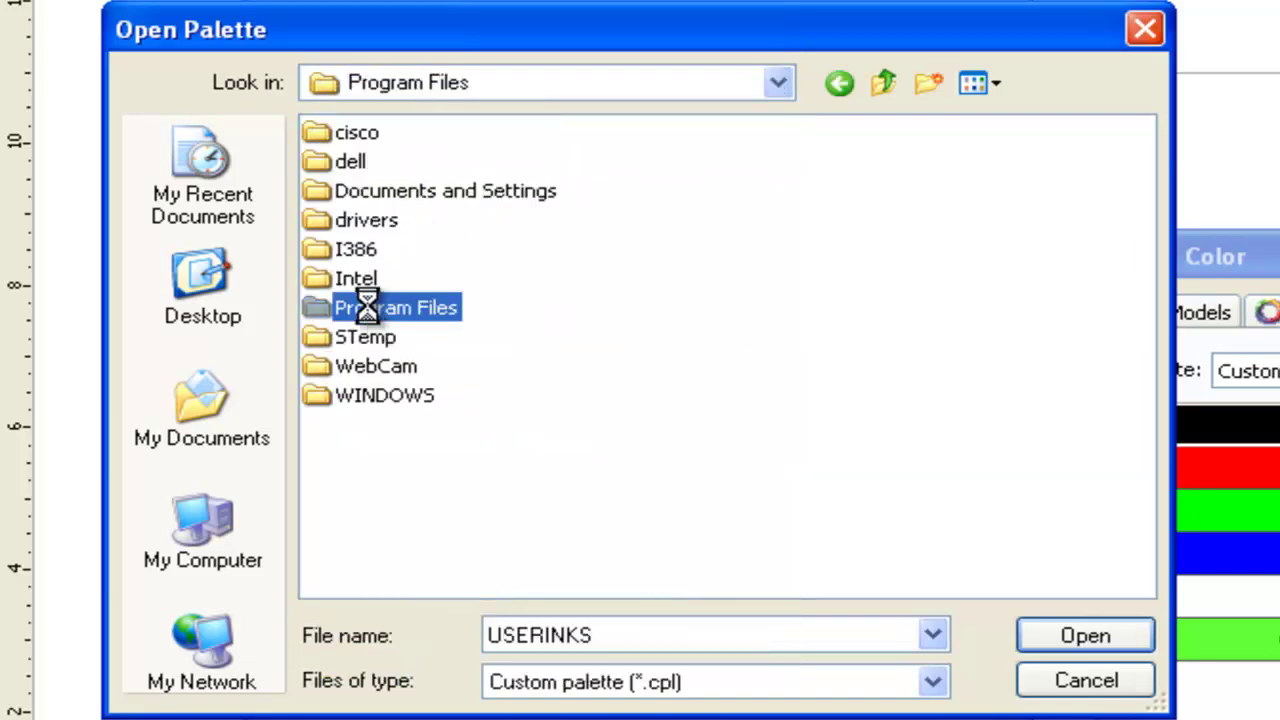
click(897, 583)
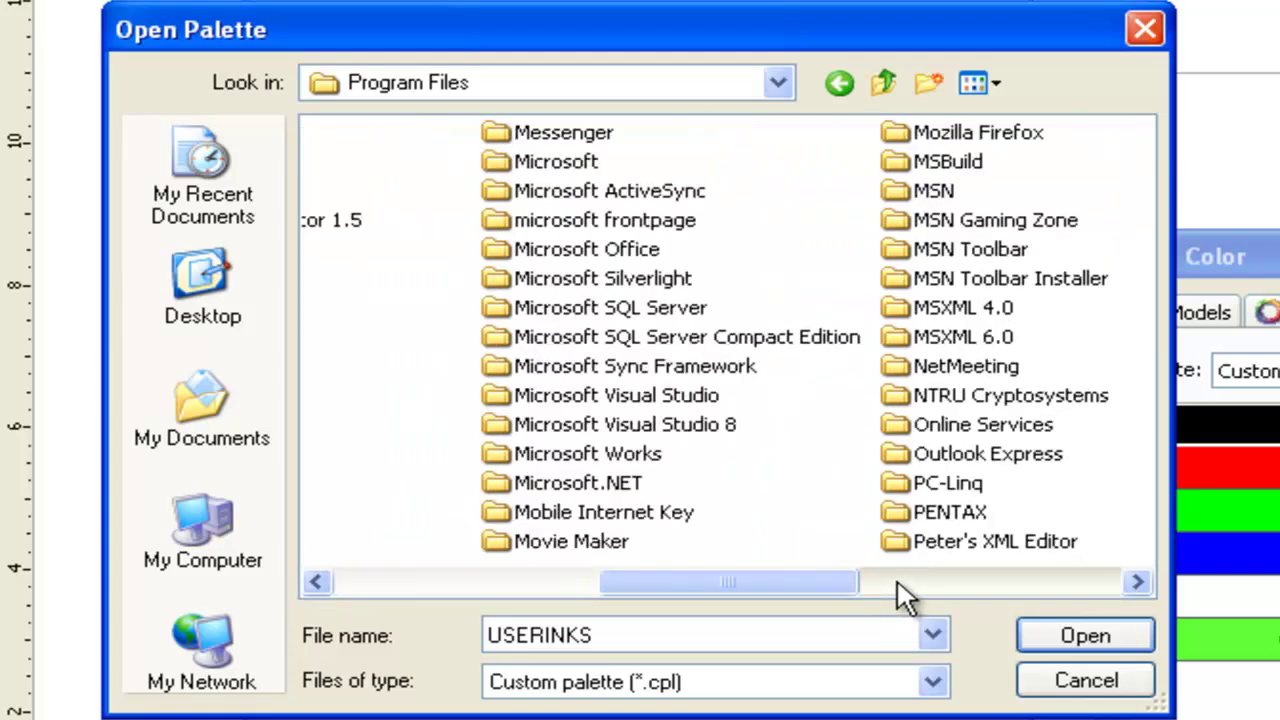
click(945, 590)
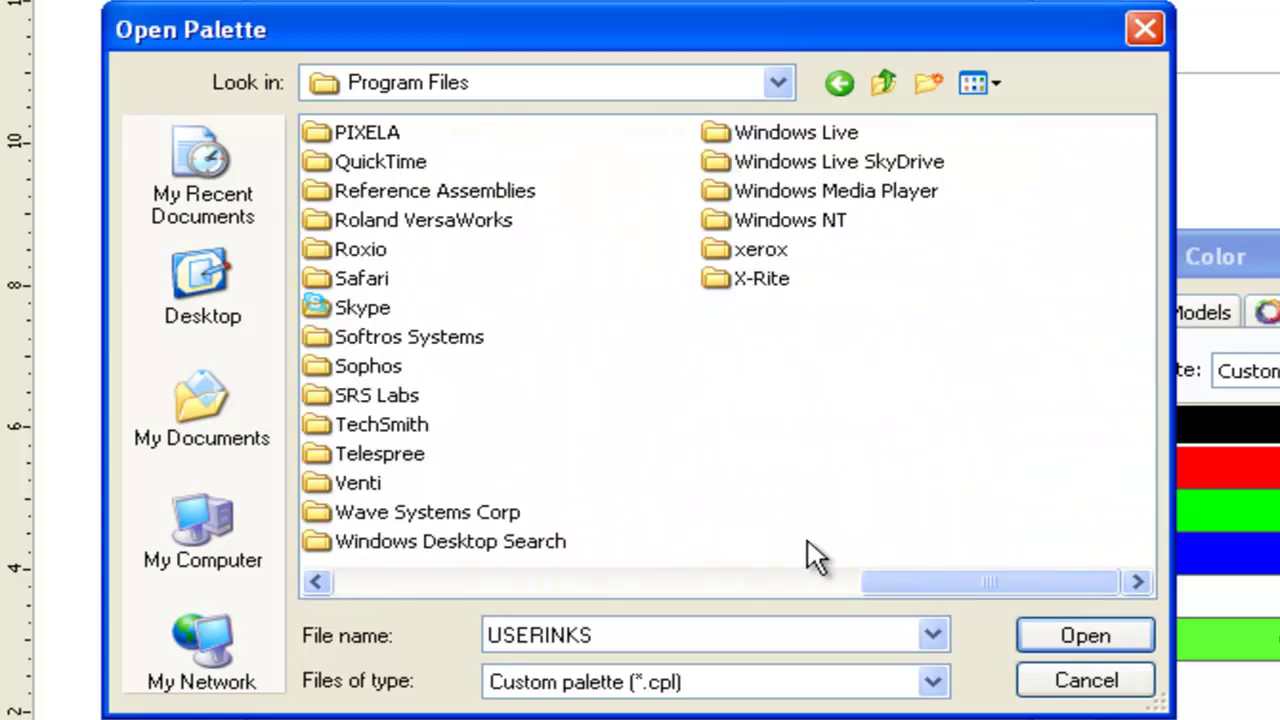
double_click(363, 222)
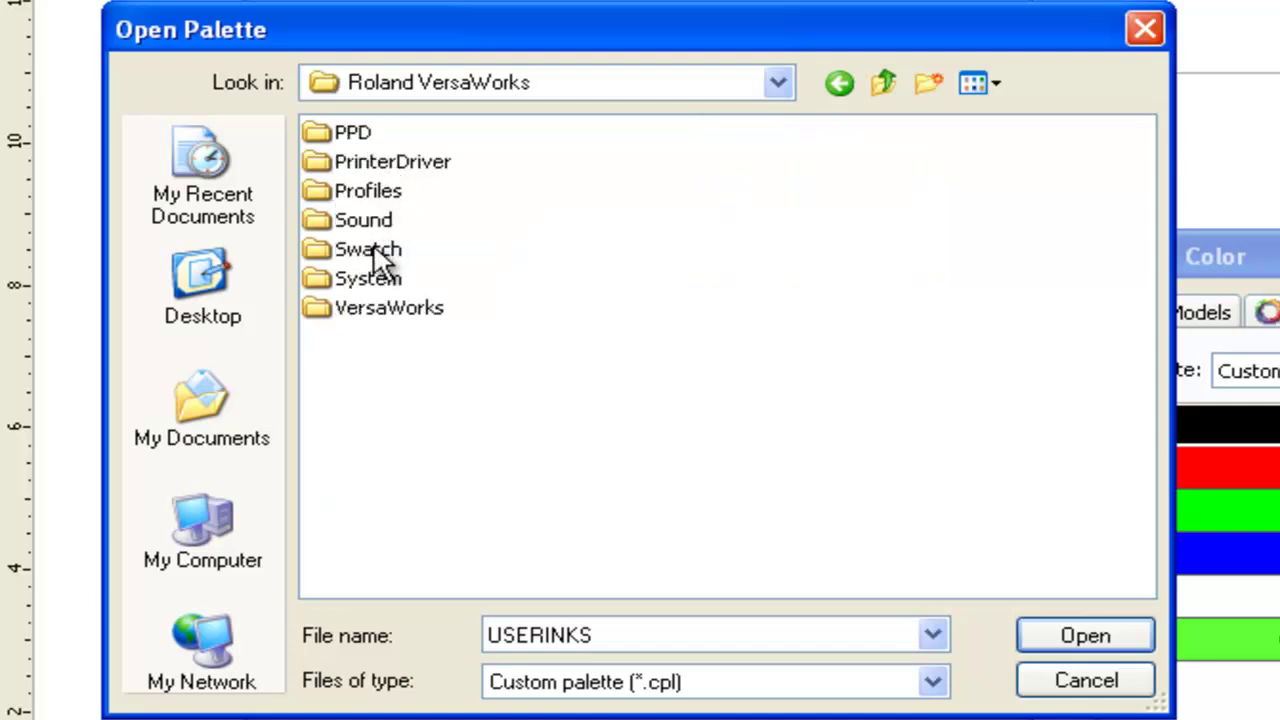
double_click(374, 248)
double_click(374, 131)
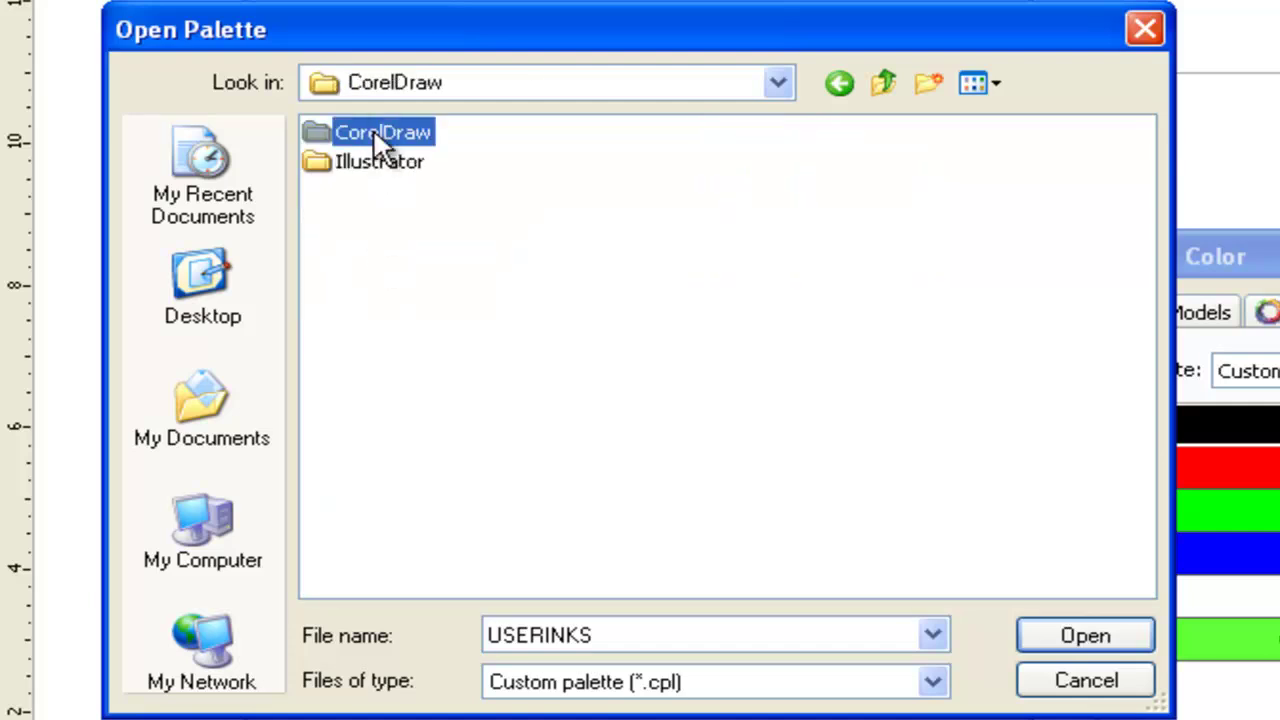
click(372, 138)
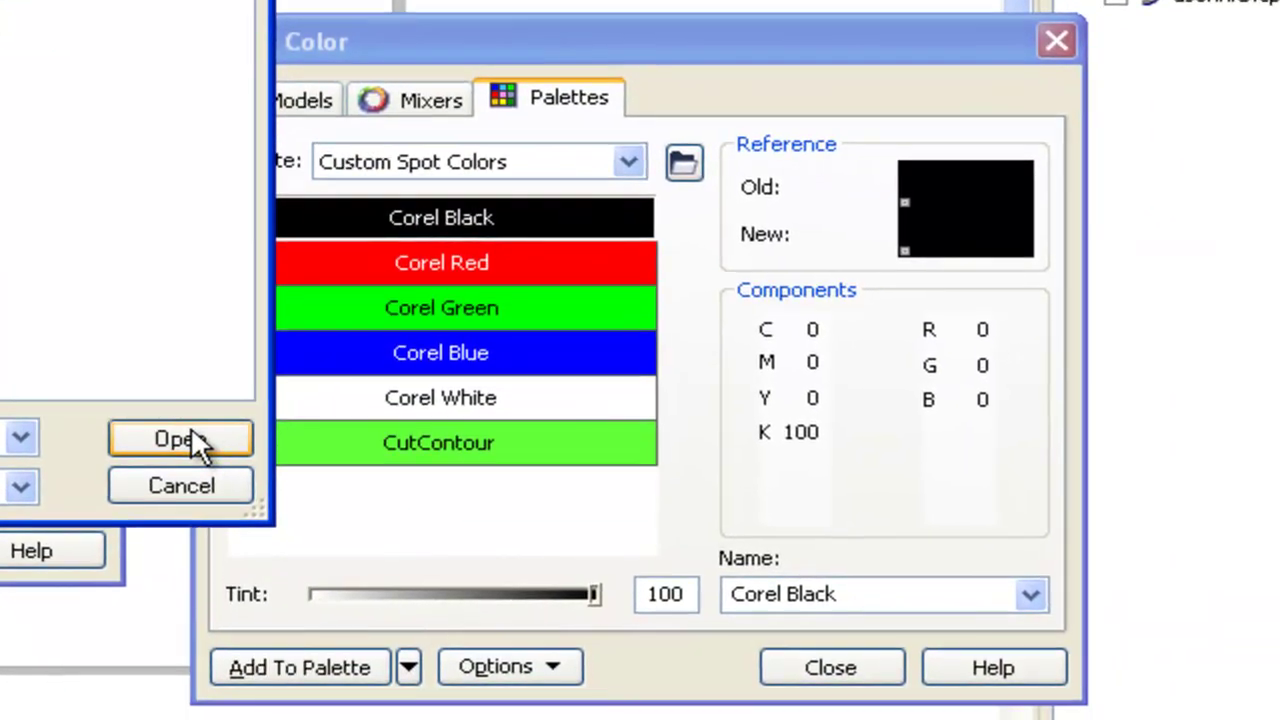
Step: Load userinks.cpl and select its swatches from CutContour down through the RVW-MT-25 shades
click(800, 573)
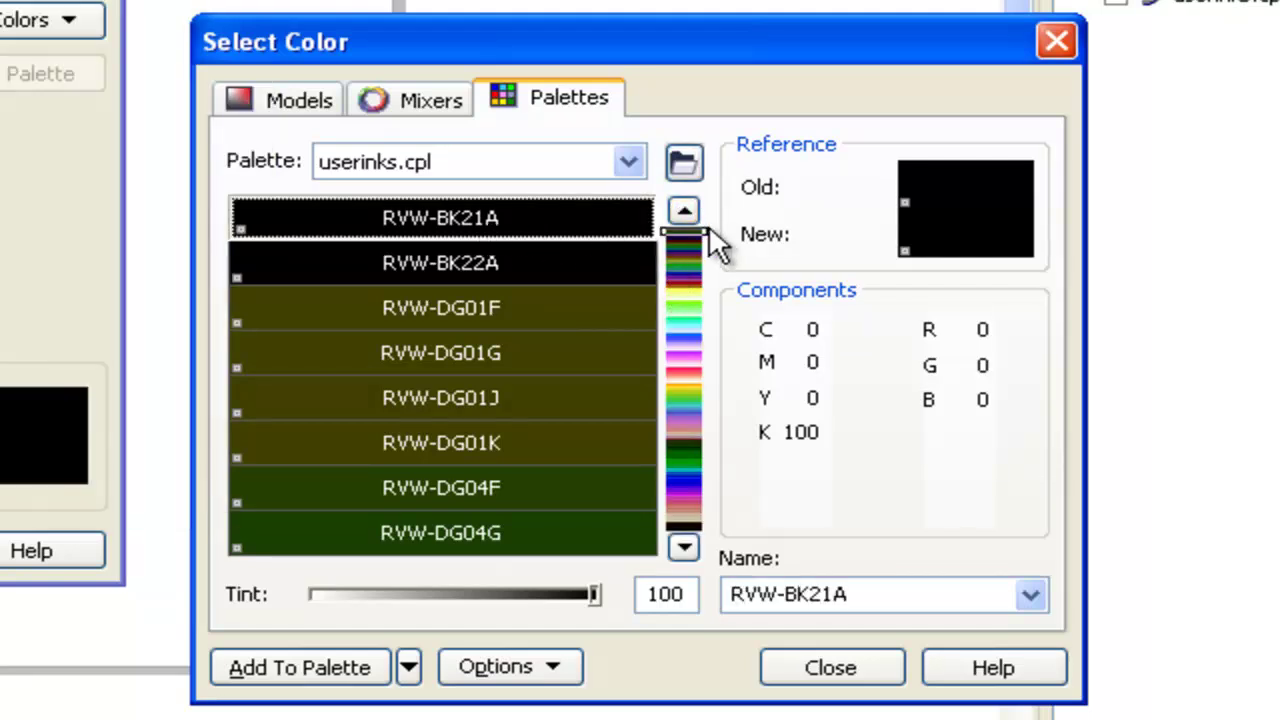
scroll(711, 223, up, 8)
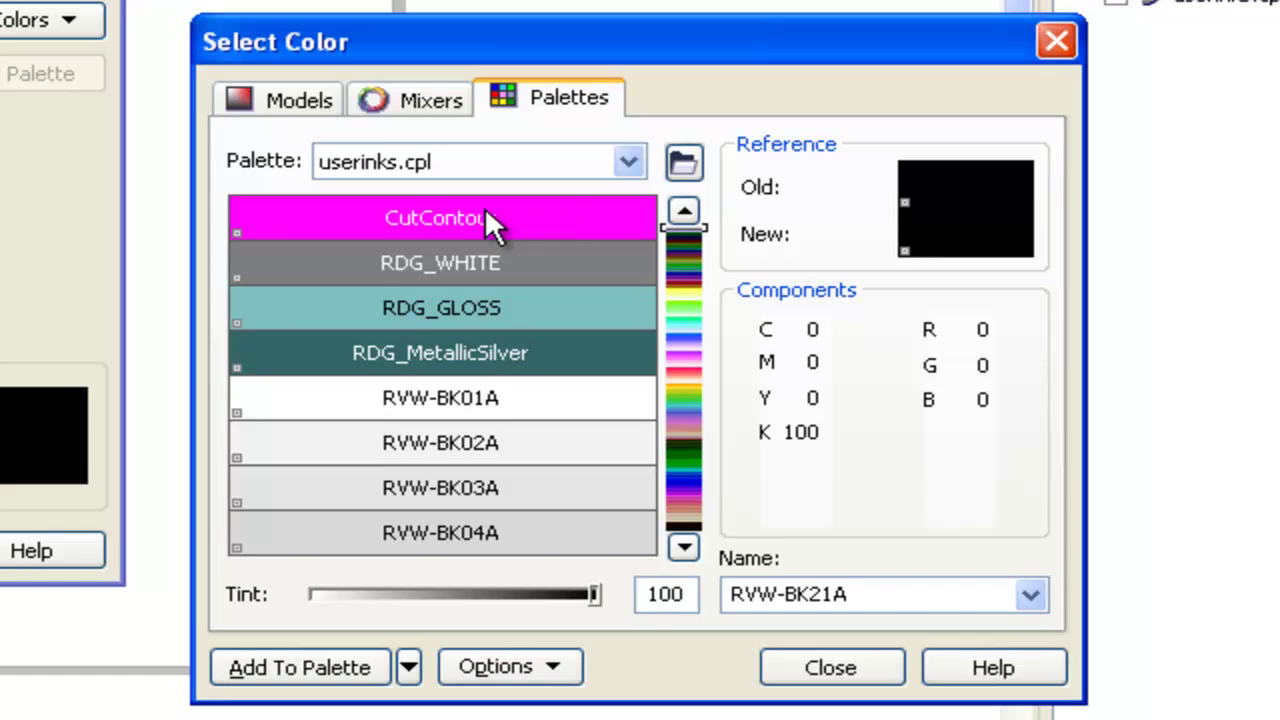
click(434, 209)
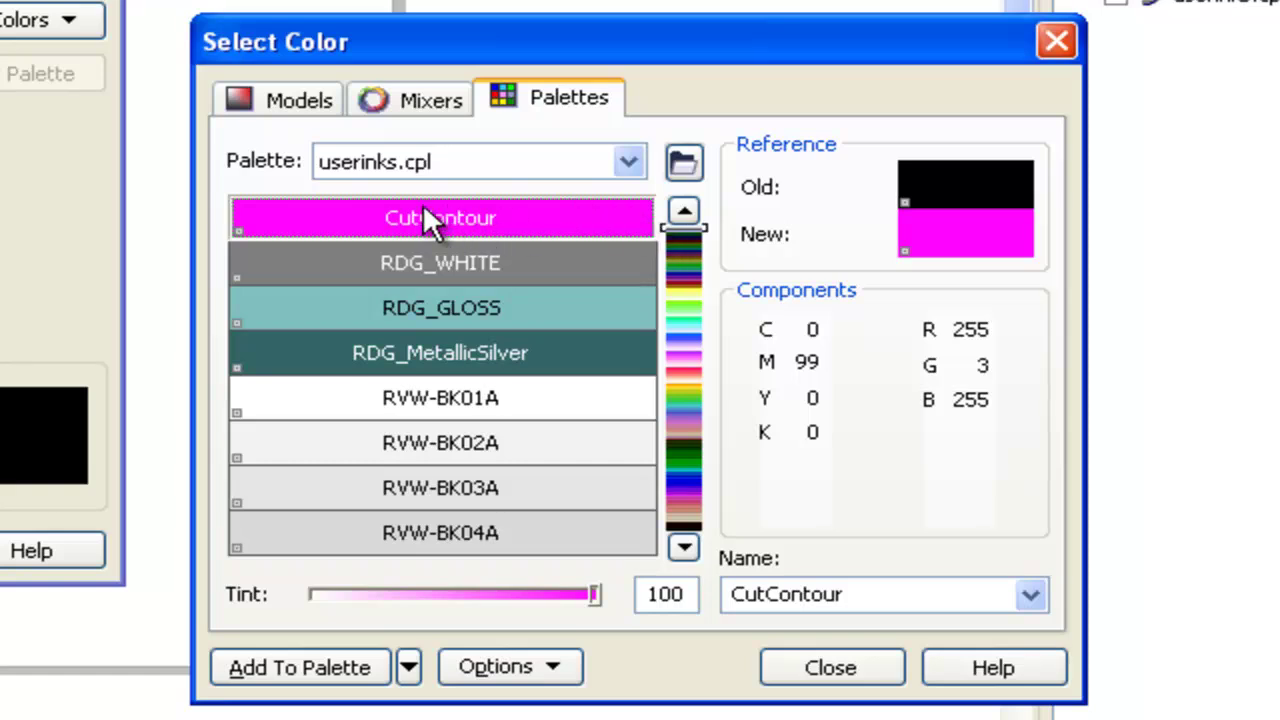
click(412, 262)
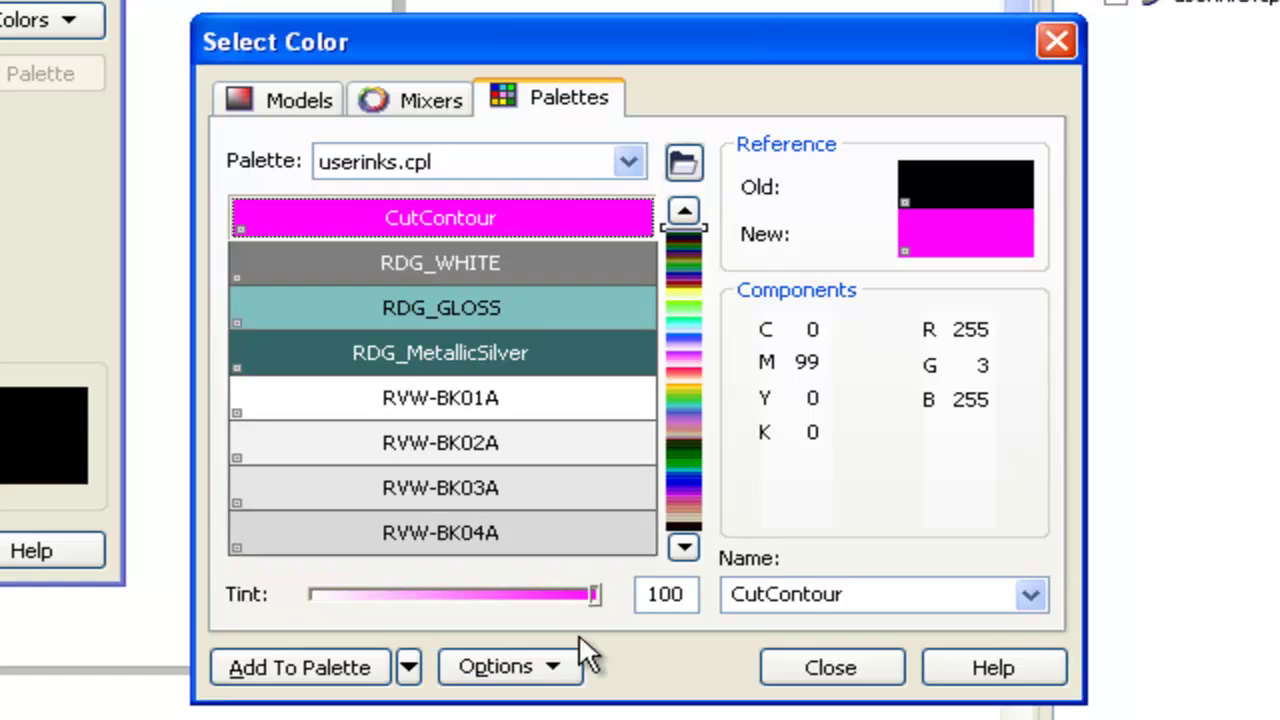
click(563, 659)
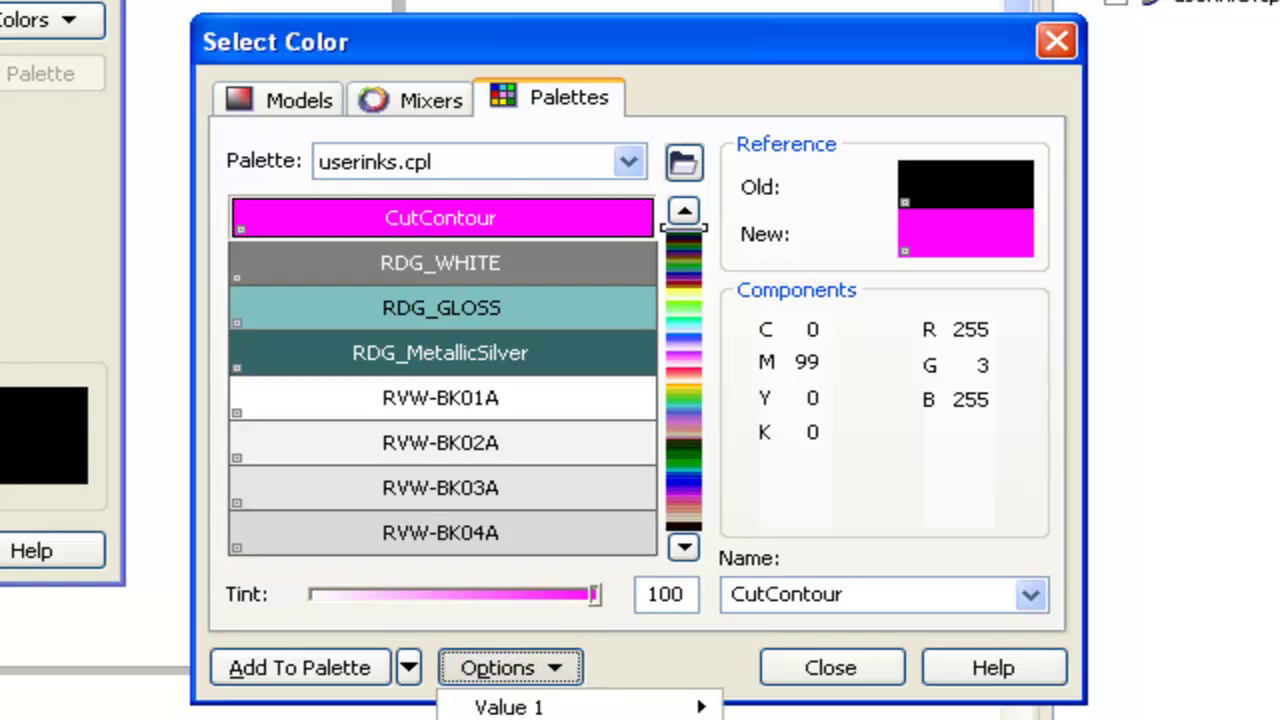
key(Escape)
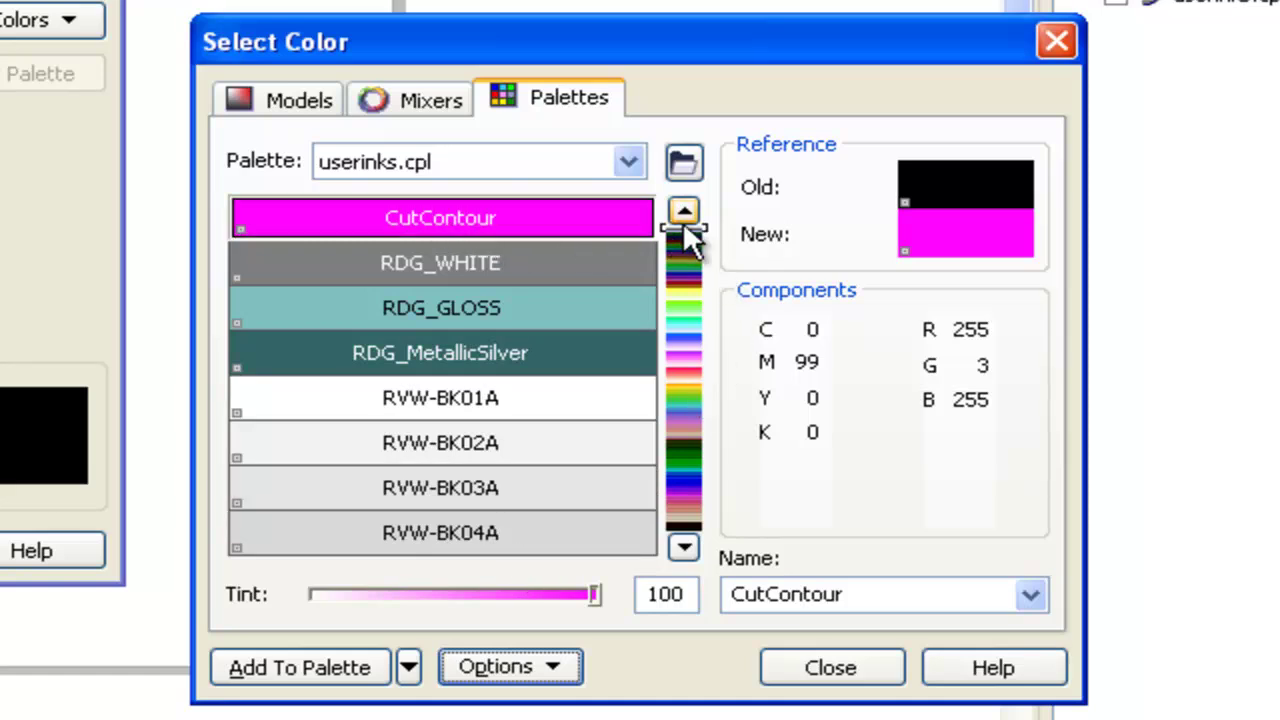
drag(701, 225, 683, 556)
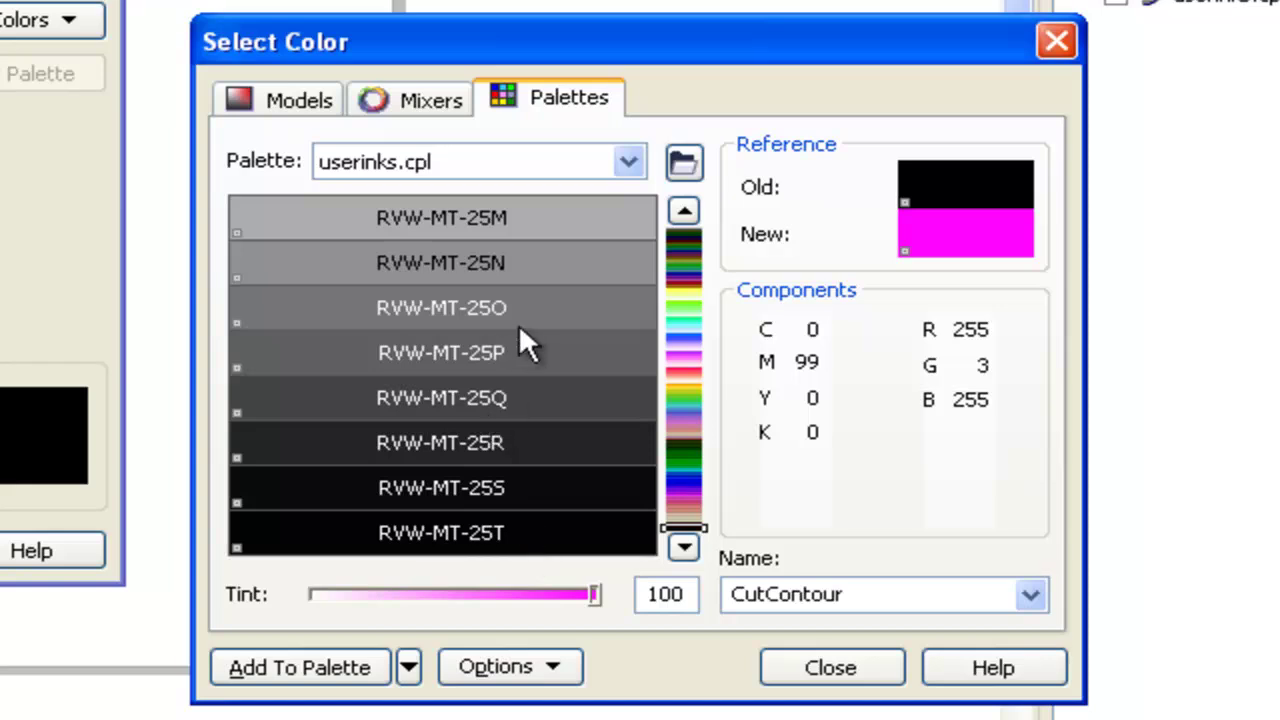
drag(455, 541, 369, 592)
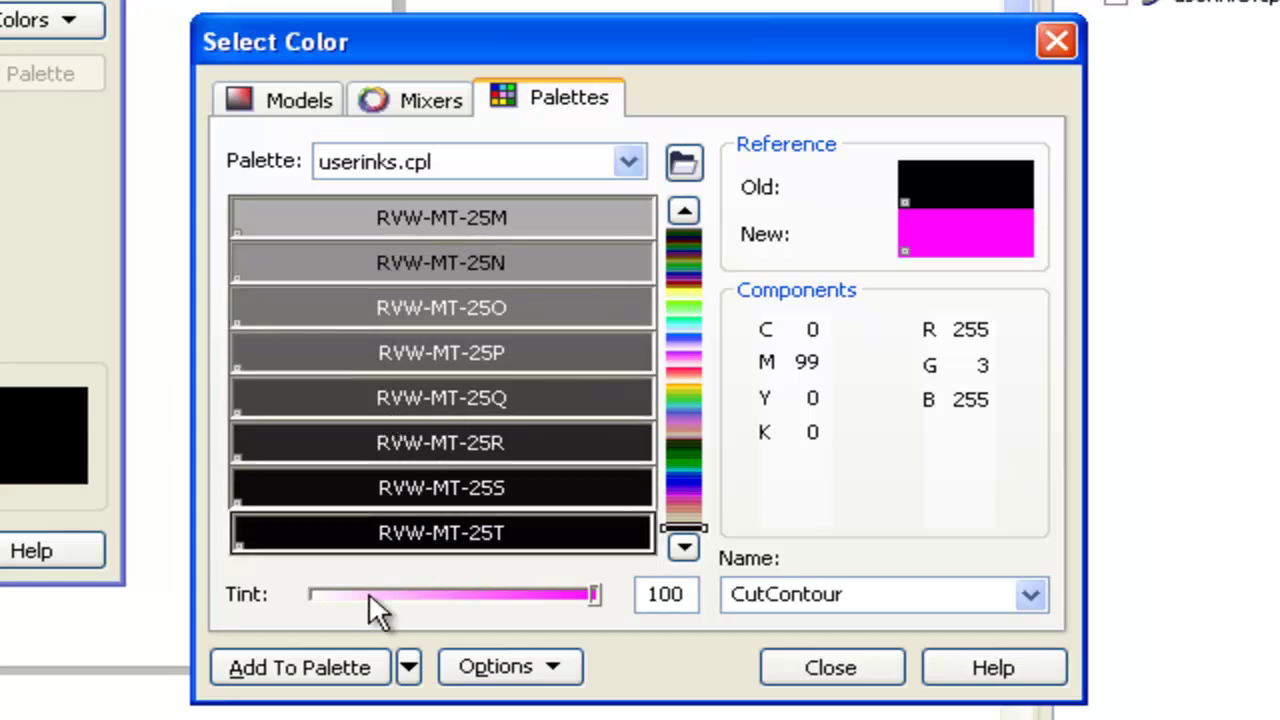
Step: Add the selected Roland colours to Custom Spot Colors, close the picker, and save the palette
click(303, 678)
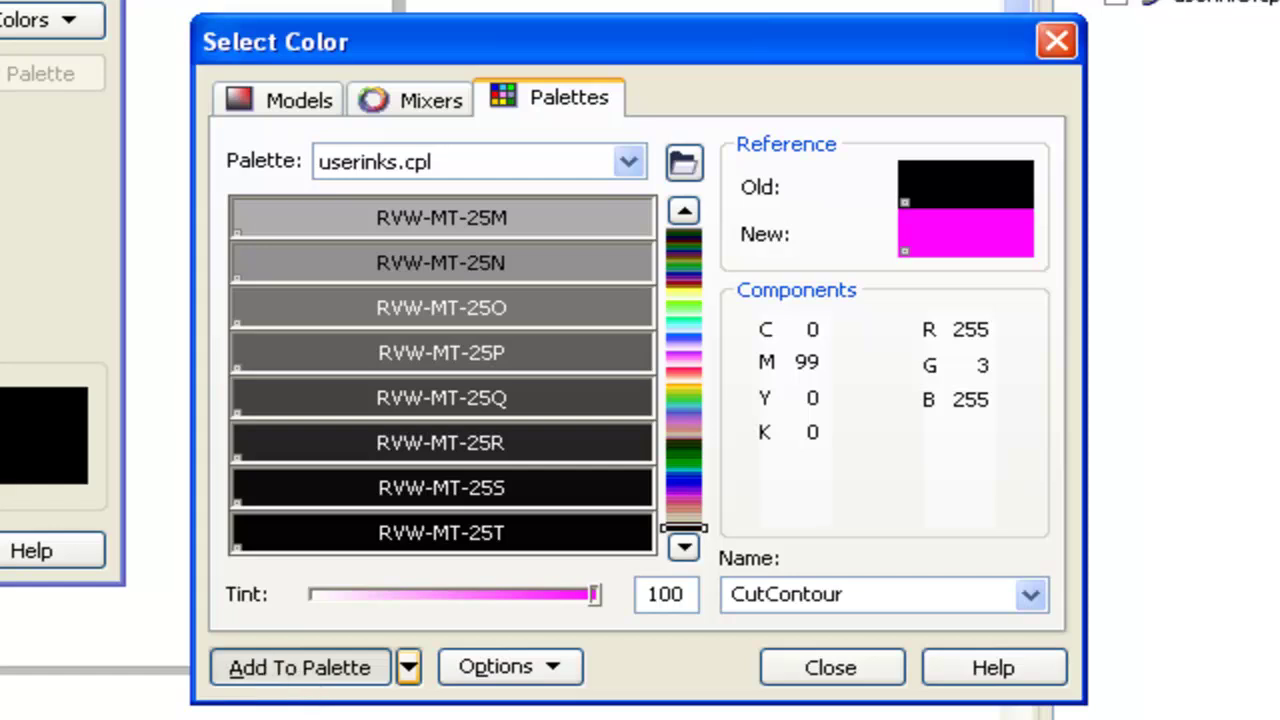
key(Return)
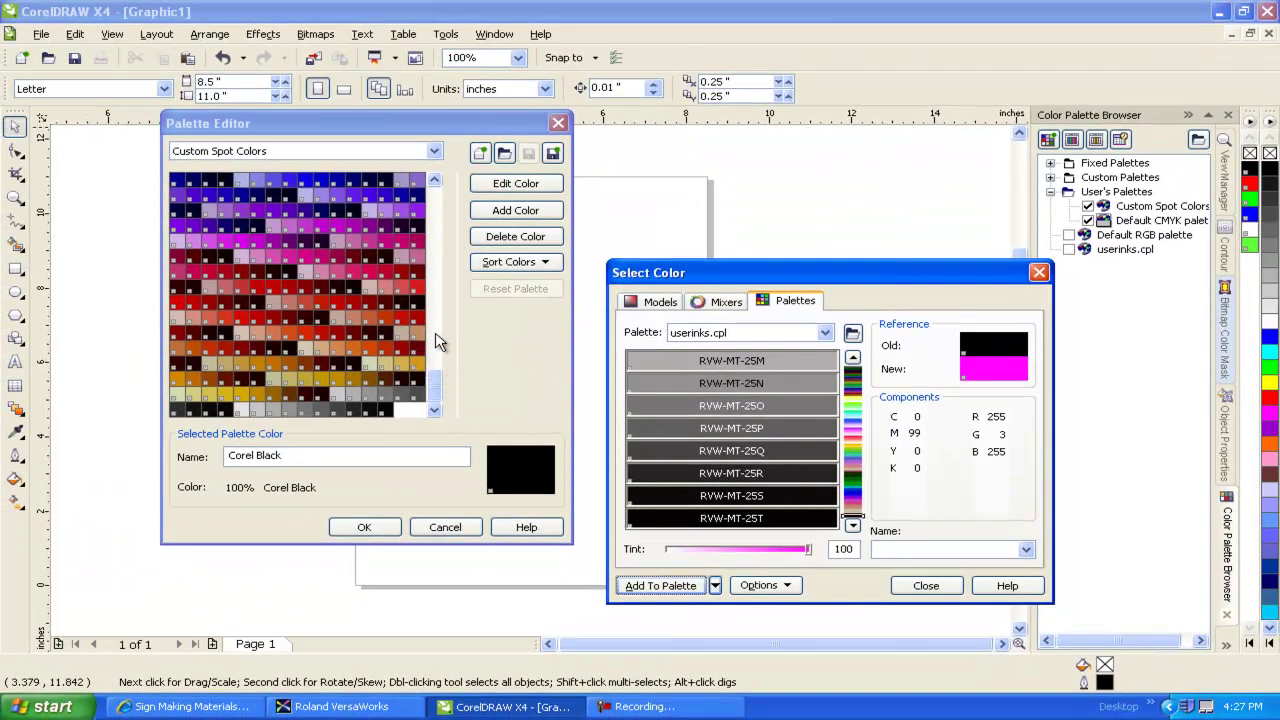
click(926, 585)
double_click(729, 521)
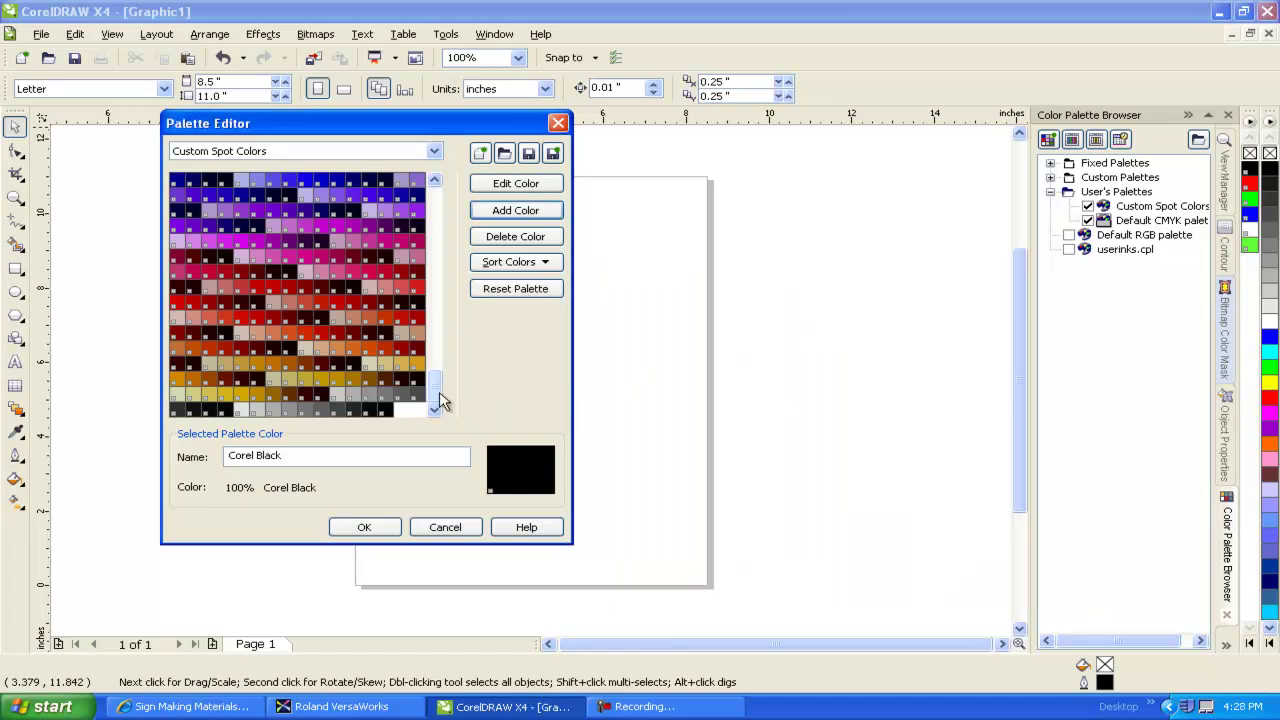
drag(434, 382, 440, 188)
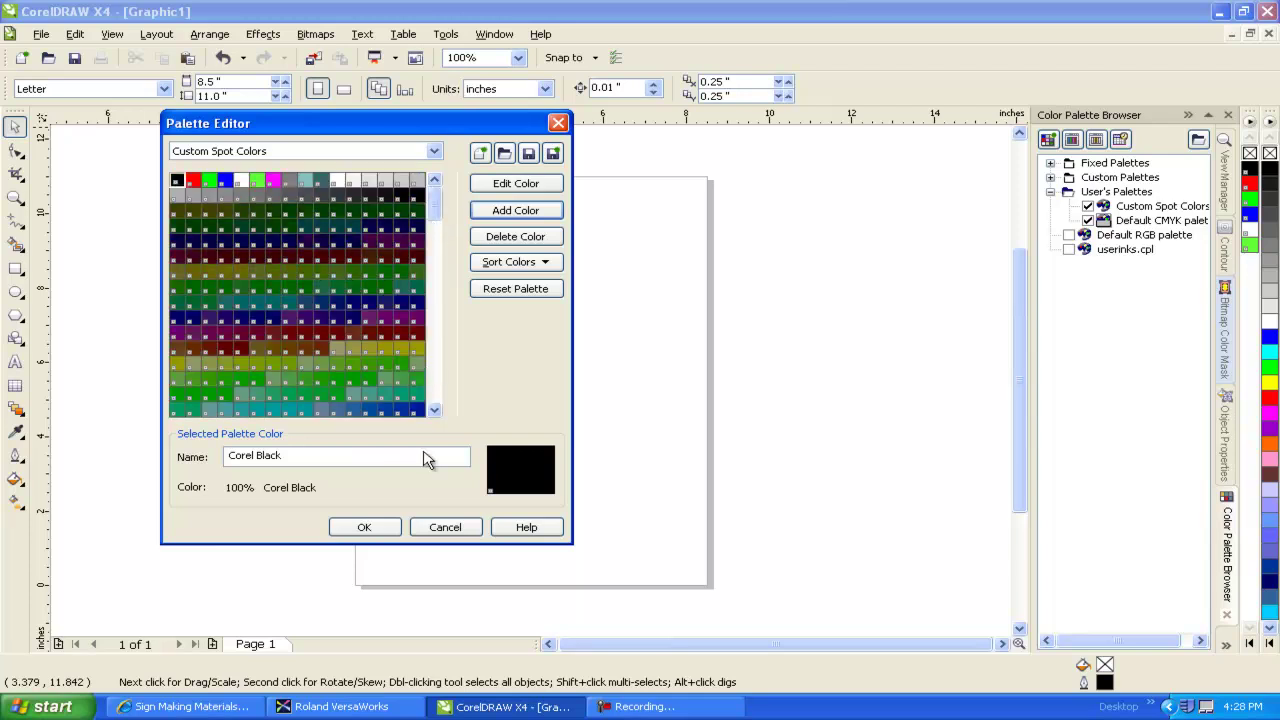
click(385, 530)
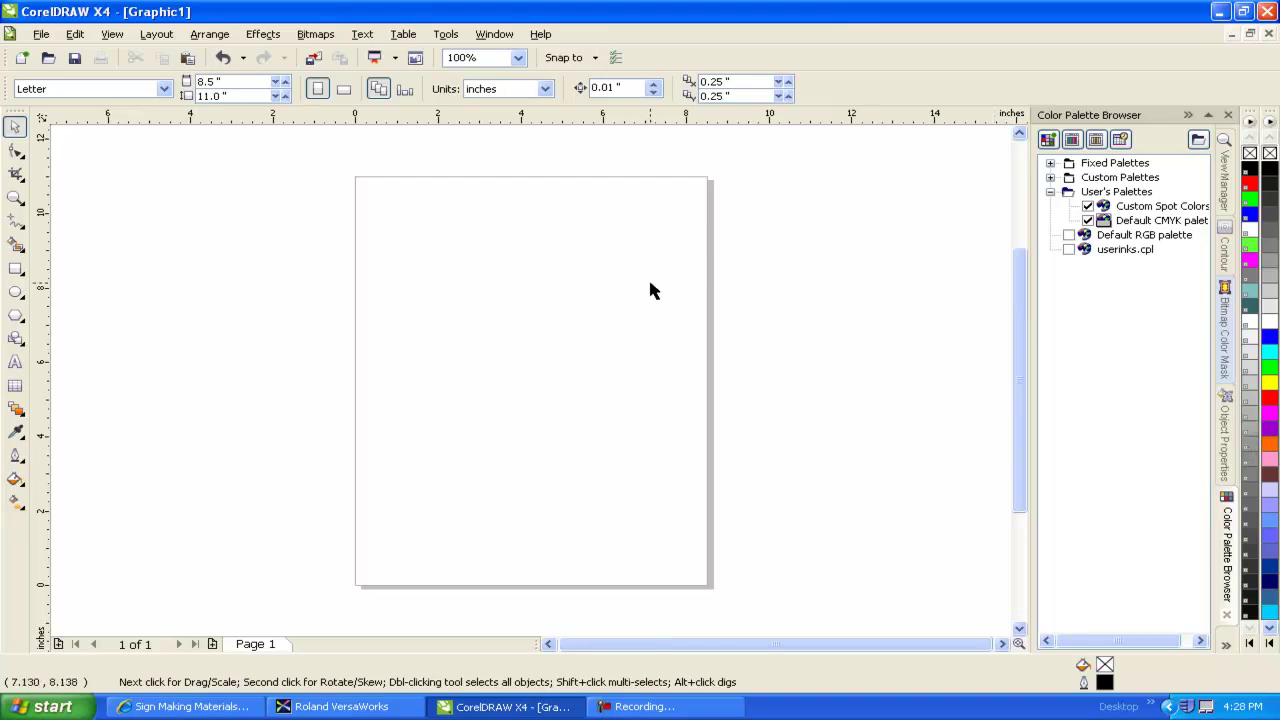
Step: Draw a rectangle, duplicate it twice with Ctrl+D, and arrange the three copies overlapping
click(15, 269)
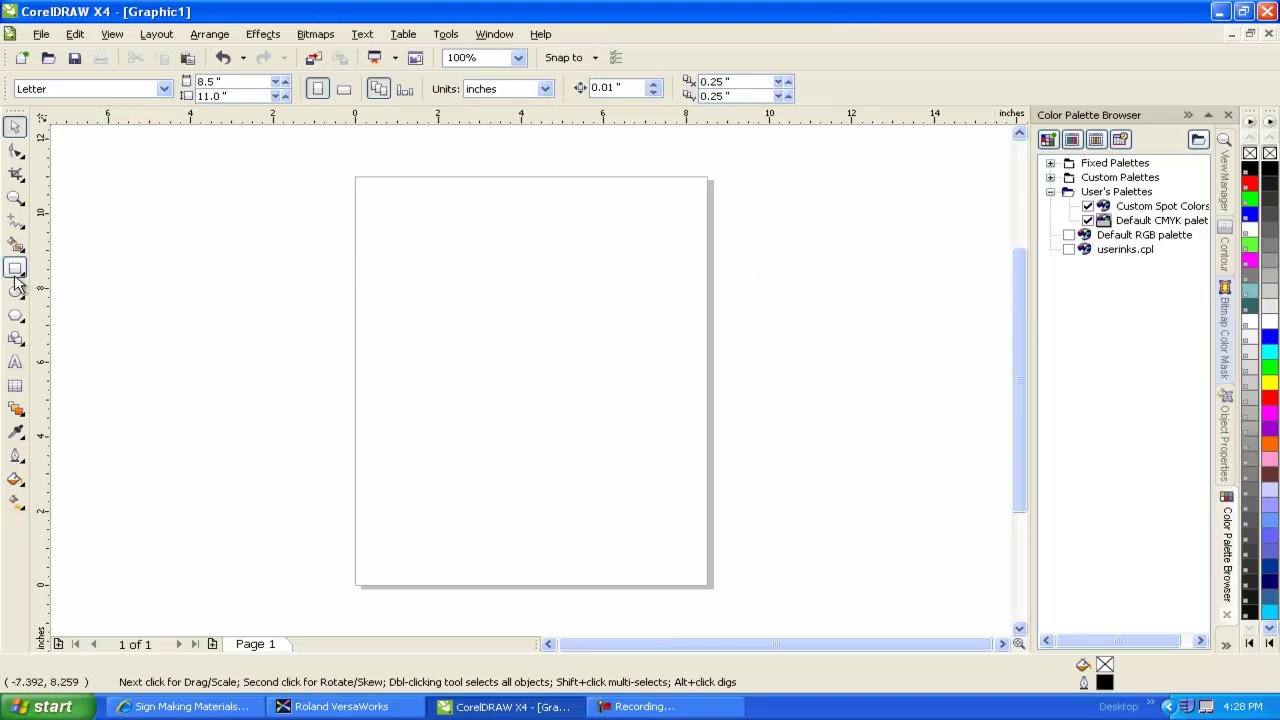
drag(384, 253, 494, 354)
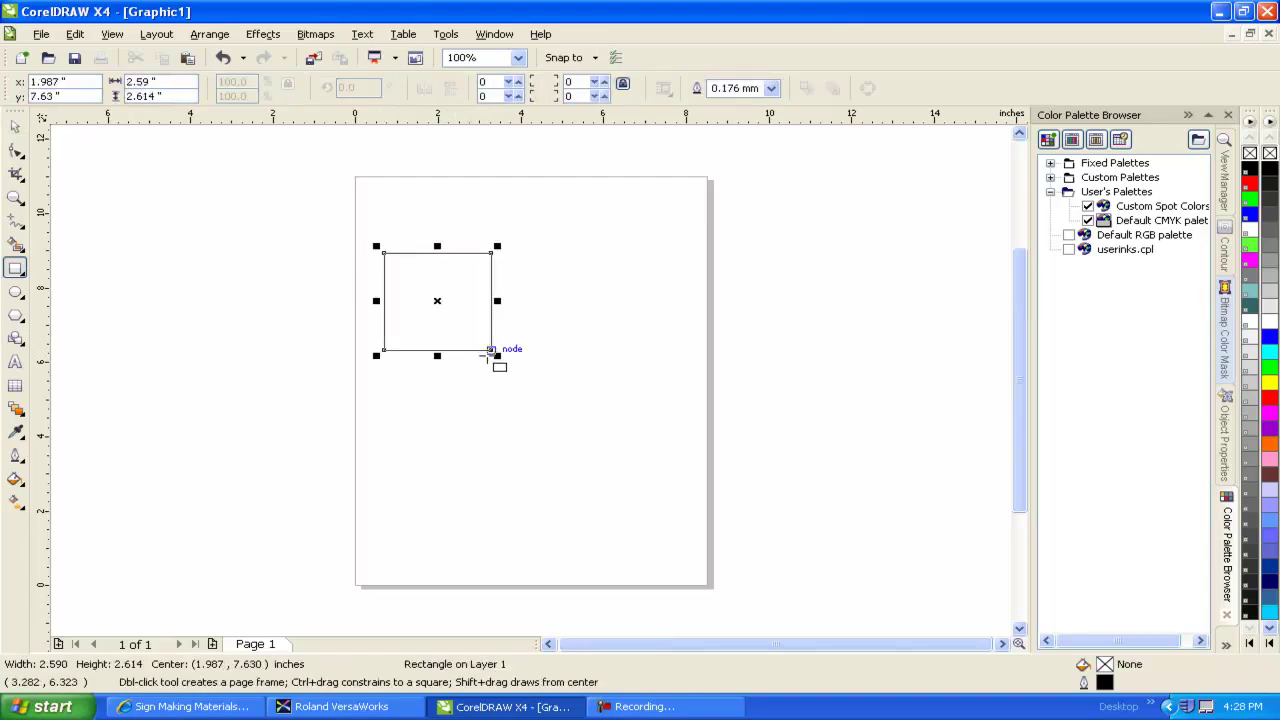
key(space)
key(ctrl+d)
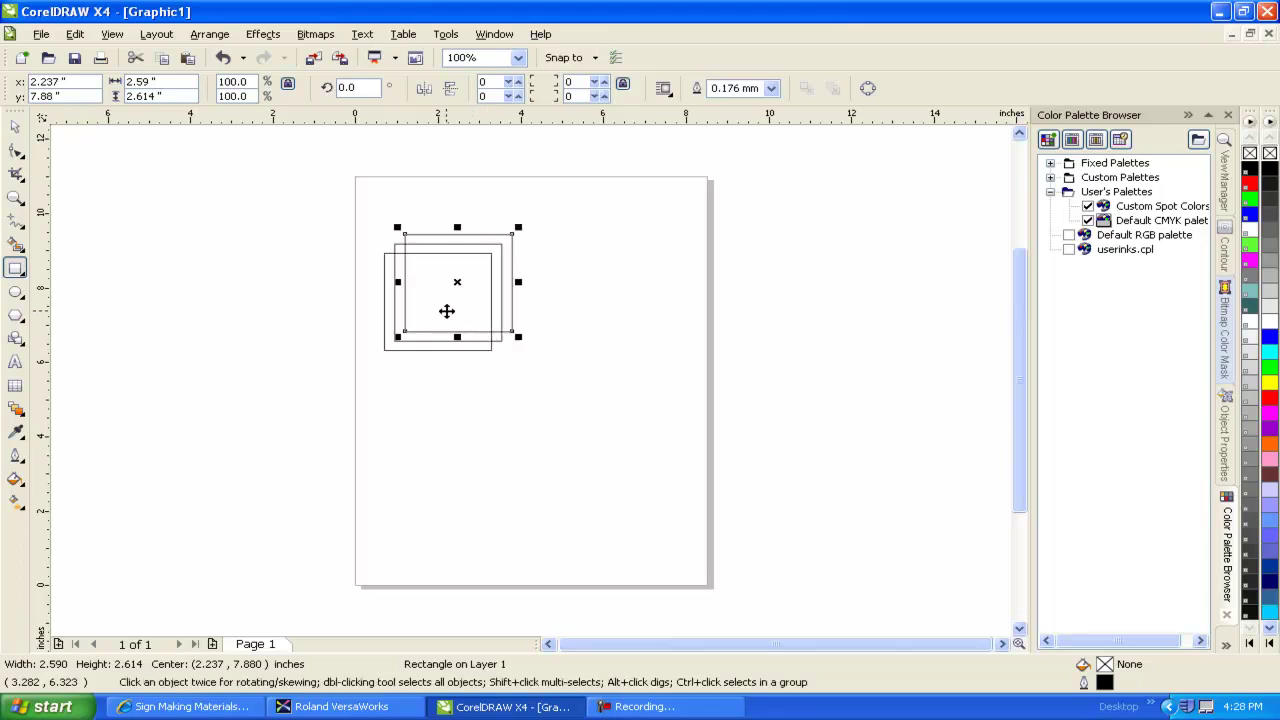
drag(481, 303, 514, 301)
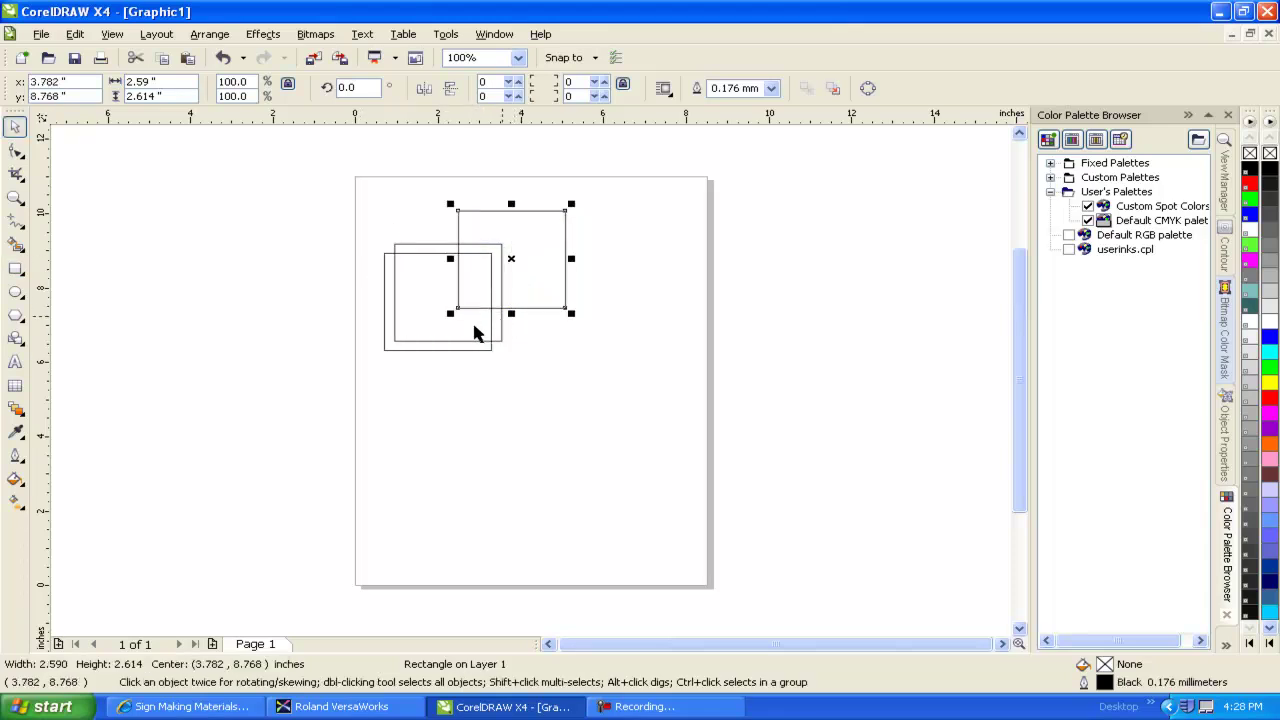
click(447, 340)
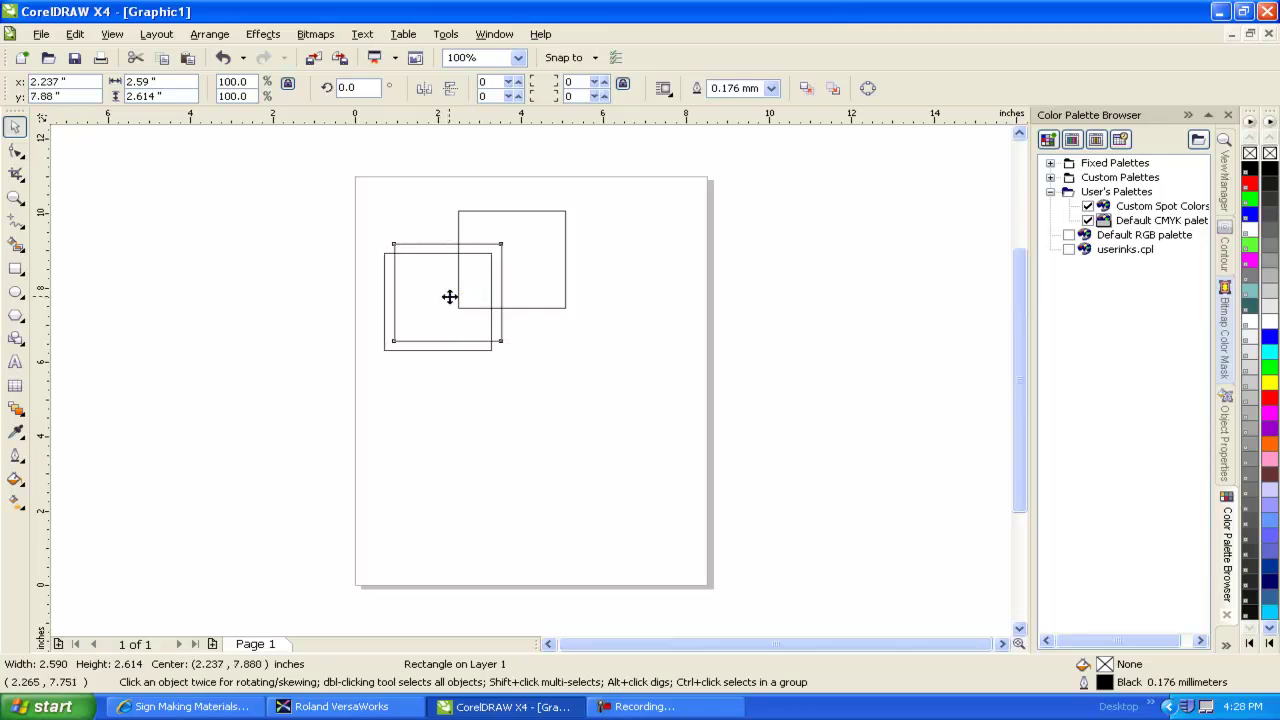
drag(449, 296, 514, 336)
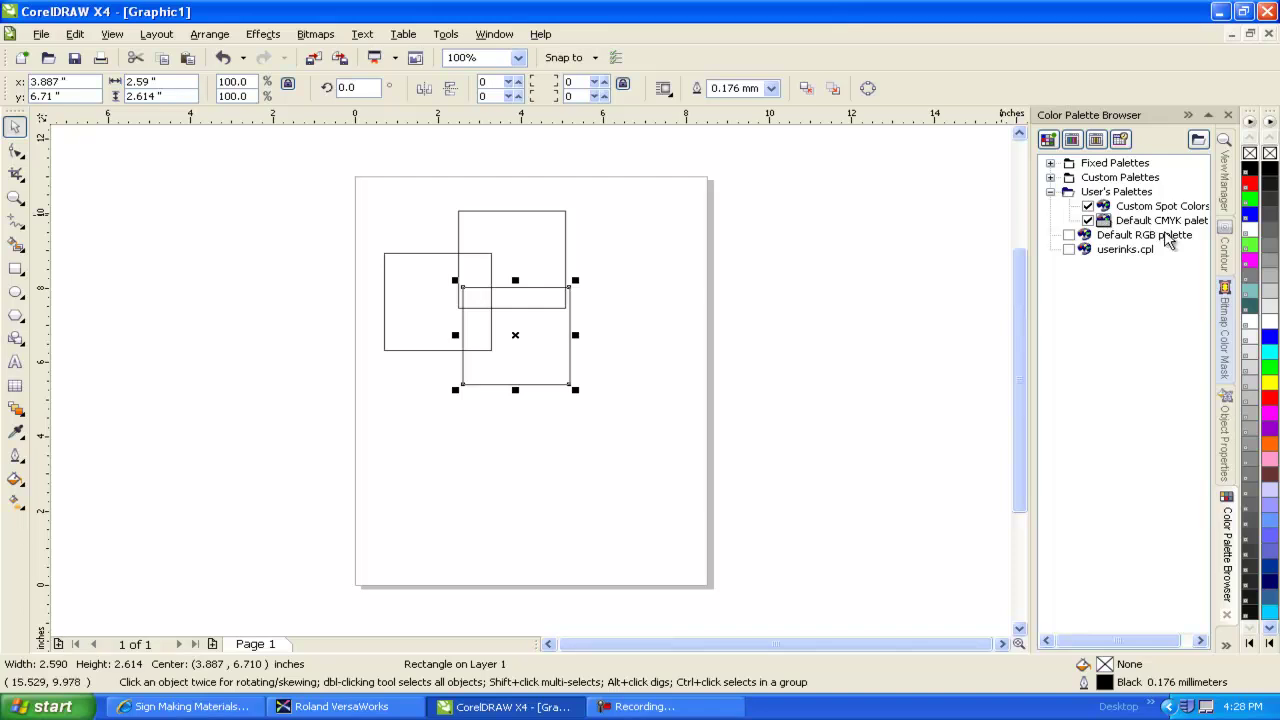
Step: Fill the rectangles with Corel Black, RDG_WHITE and RDG_MetallicSilver respectively
click(443, 283)
click(1250, 168)
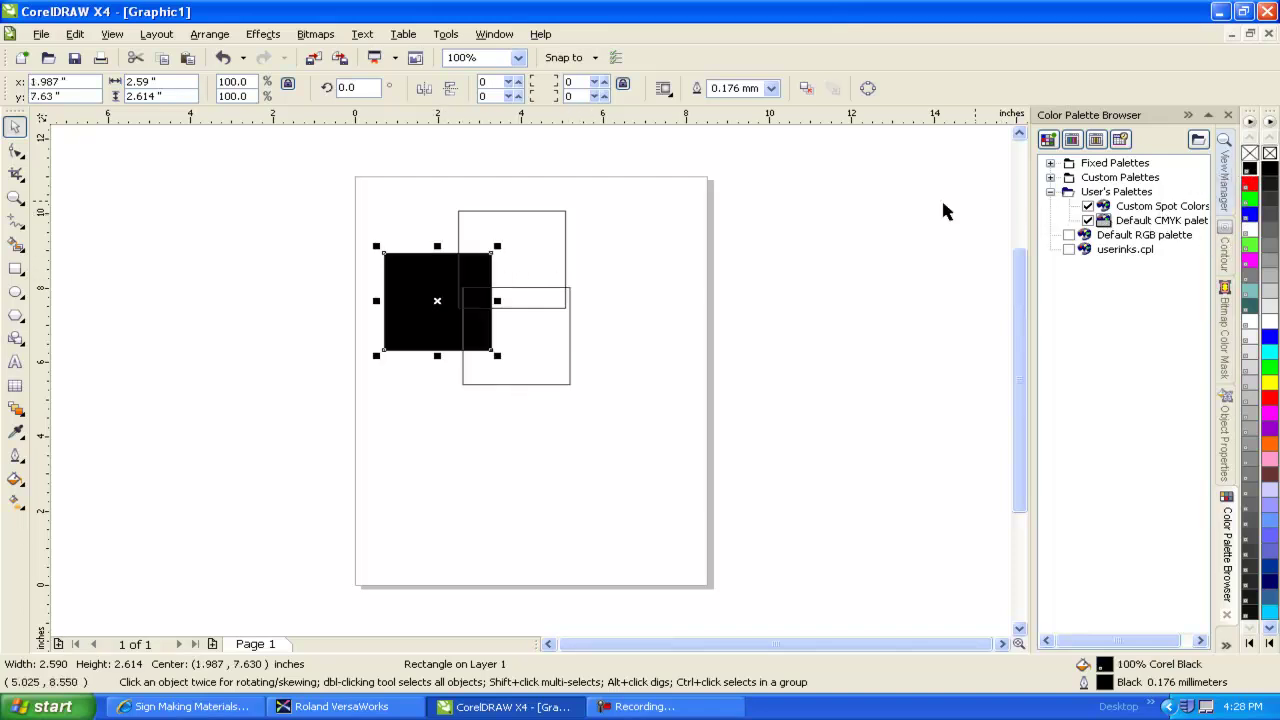
click(564, 246)
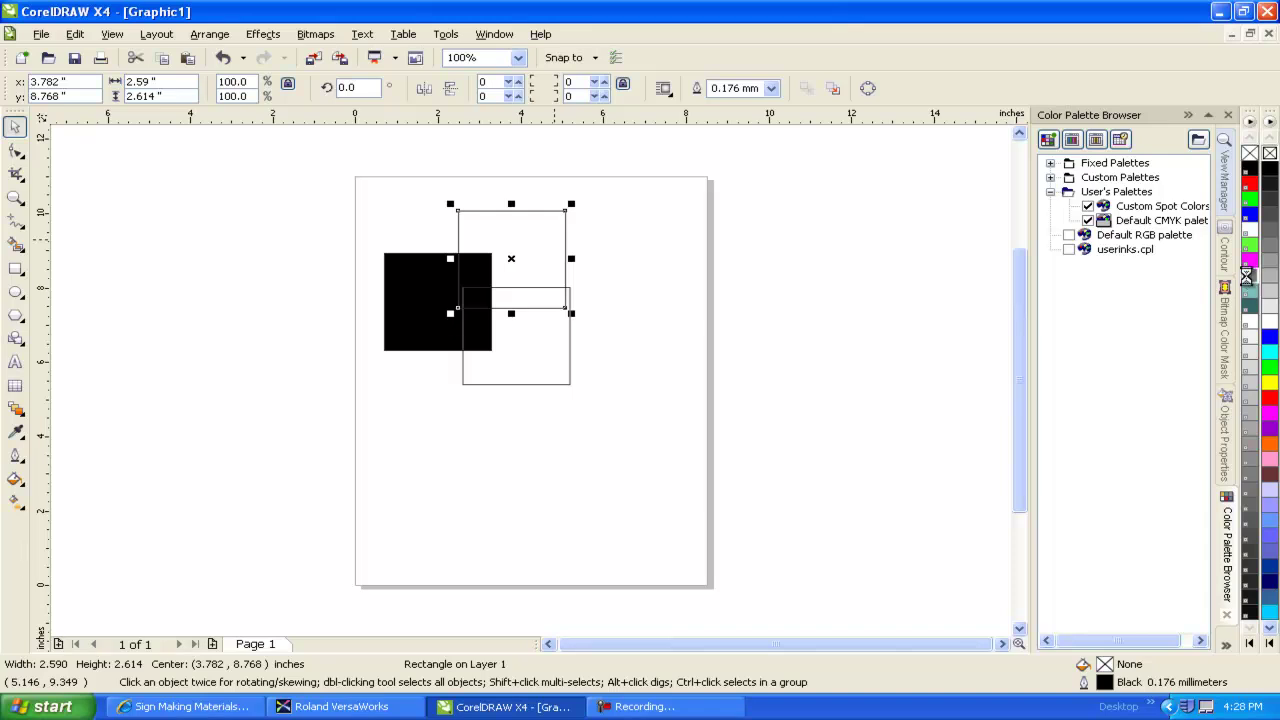
click(1249, 282)
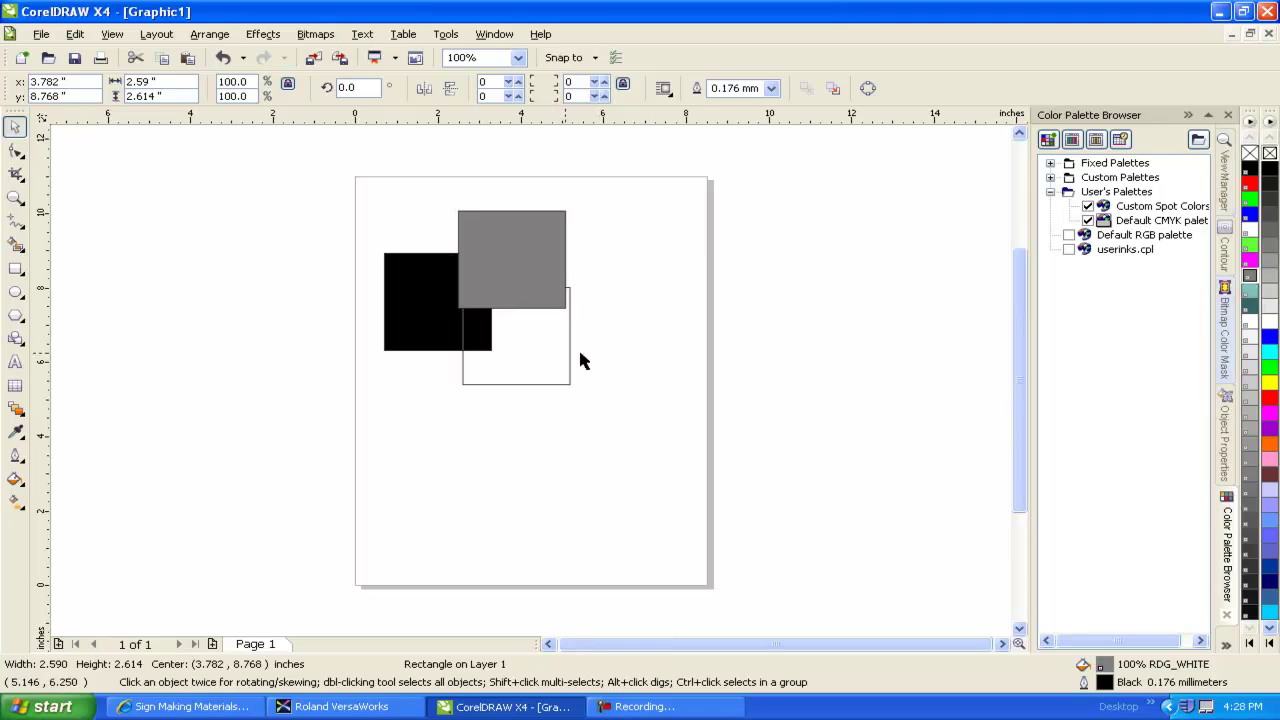
drag(583, 360, 583, 360)
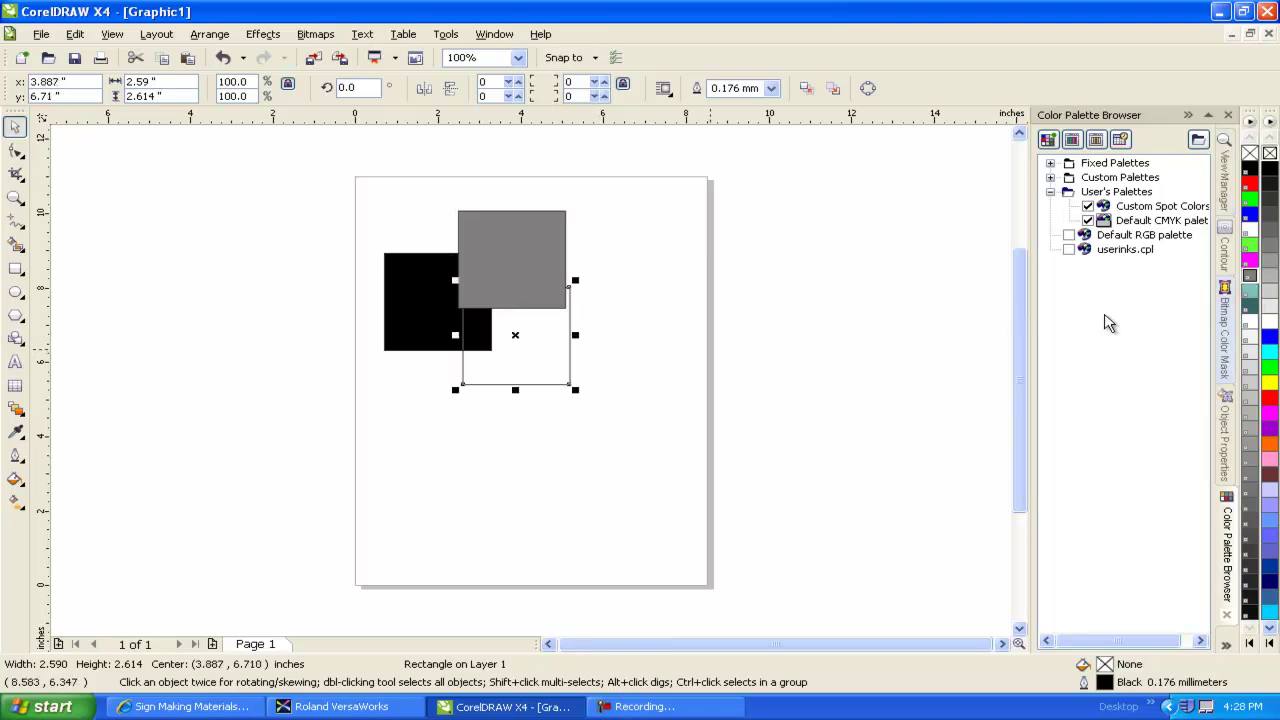
click(1252, 305)
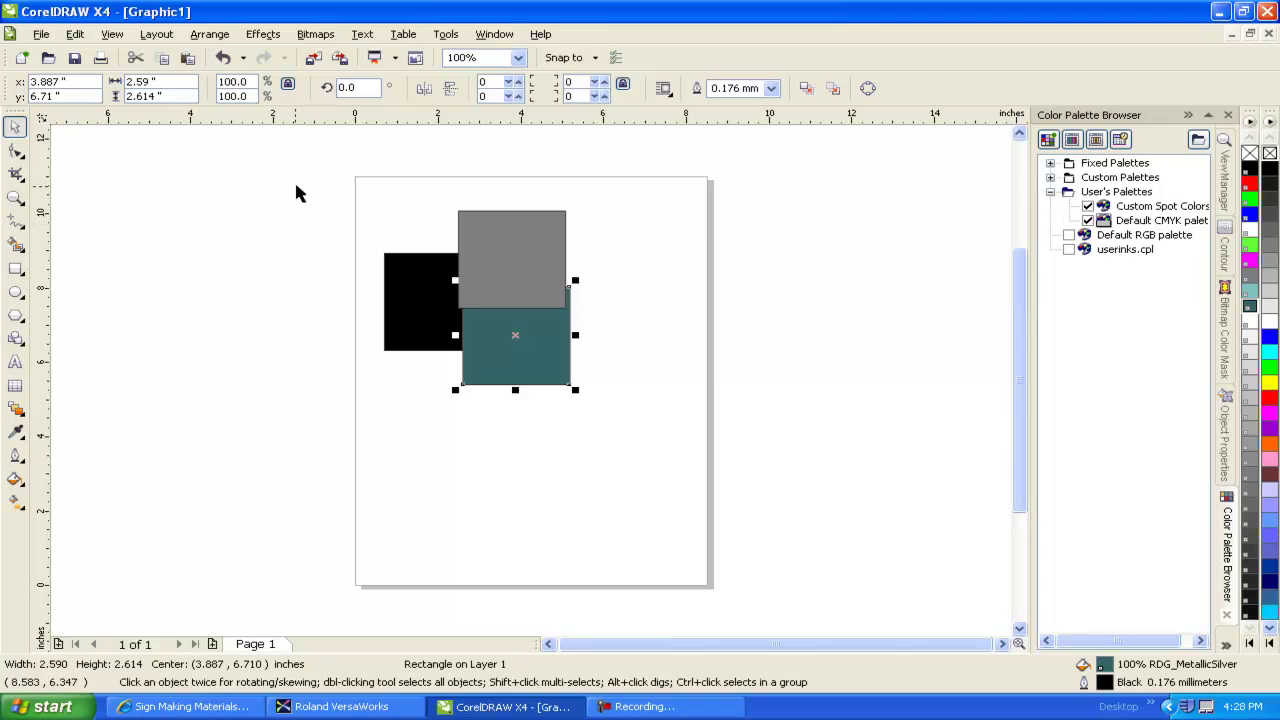
Step: Group all three rectangles and move the group down and to the right
drag(297, 182, 674, 470)
key(ctrl+g)
drag(533, 242, 587, 325)
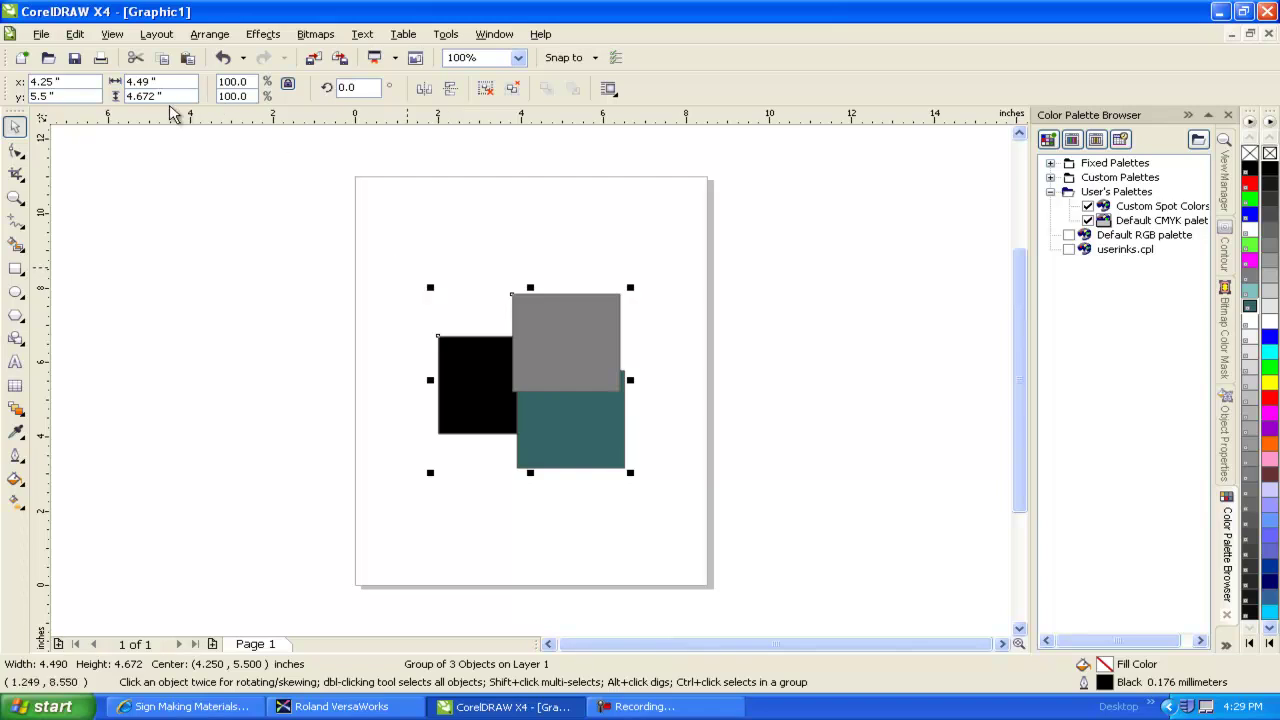
Step: Open the Print dialog with RolandVW (Roland VersaWorks) as the destination printer
click(100, 58)
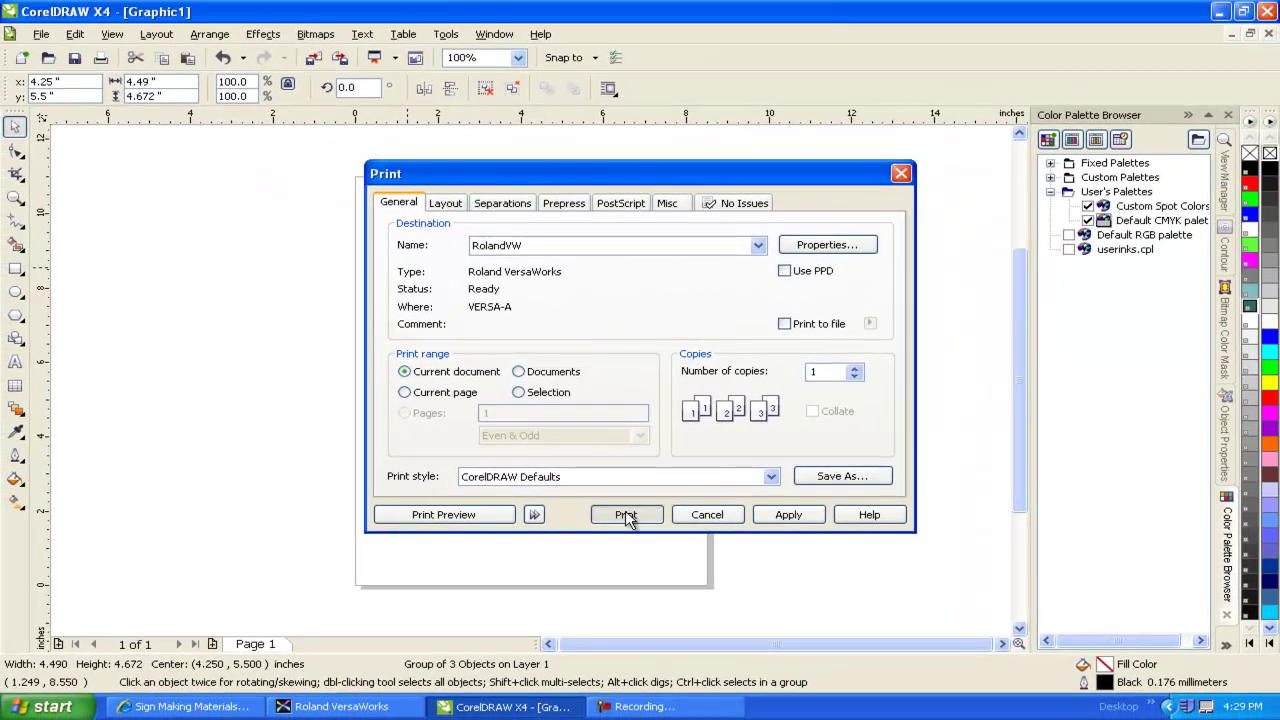
Step: Print to RolandVW, then open Job Settings for Graphic1.ps in VersaWorks Queue A
click(621, 570)
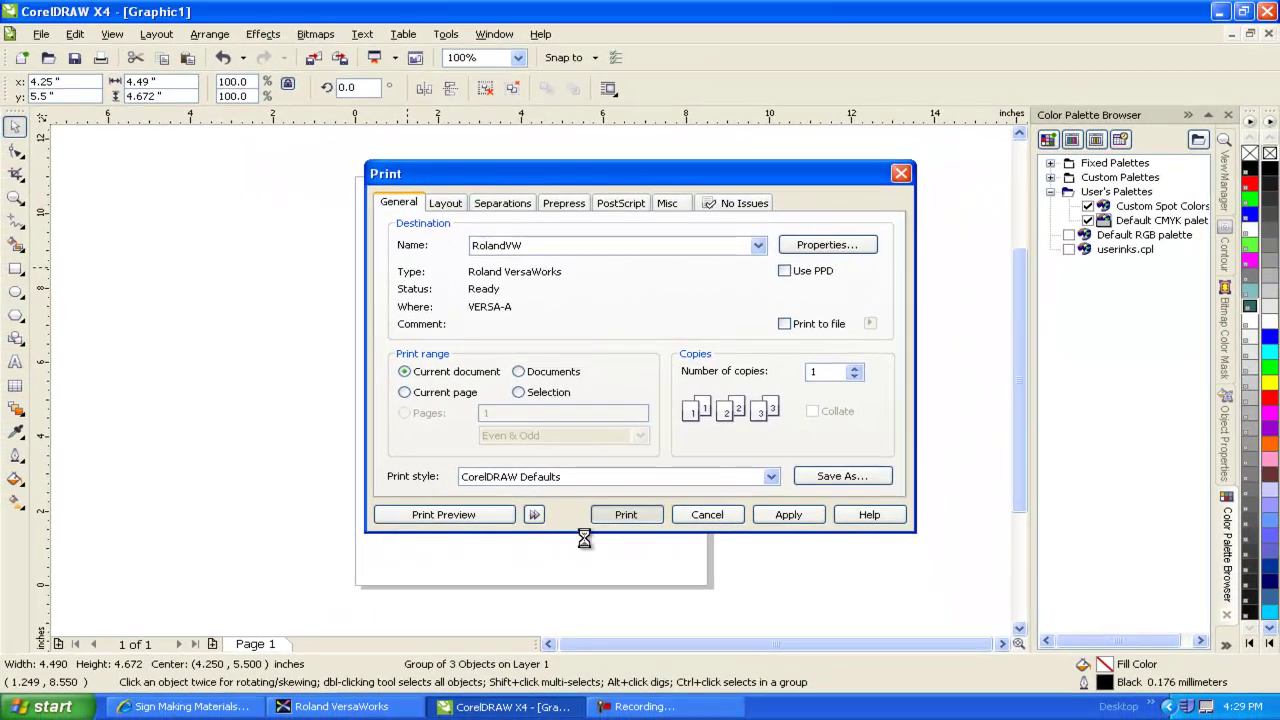
click(330, 702)
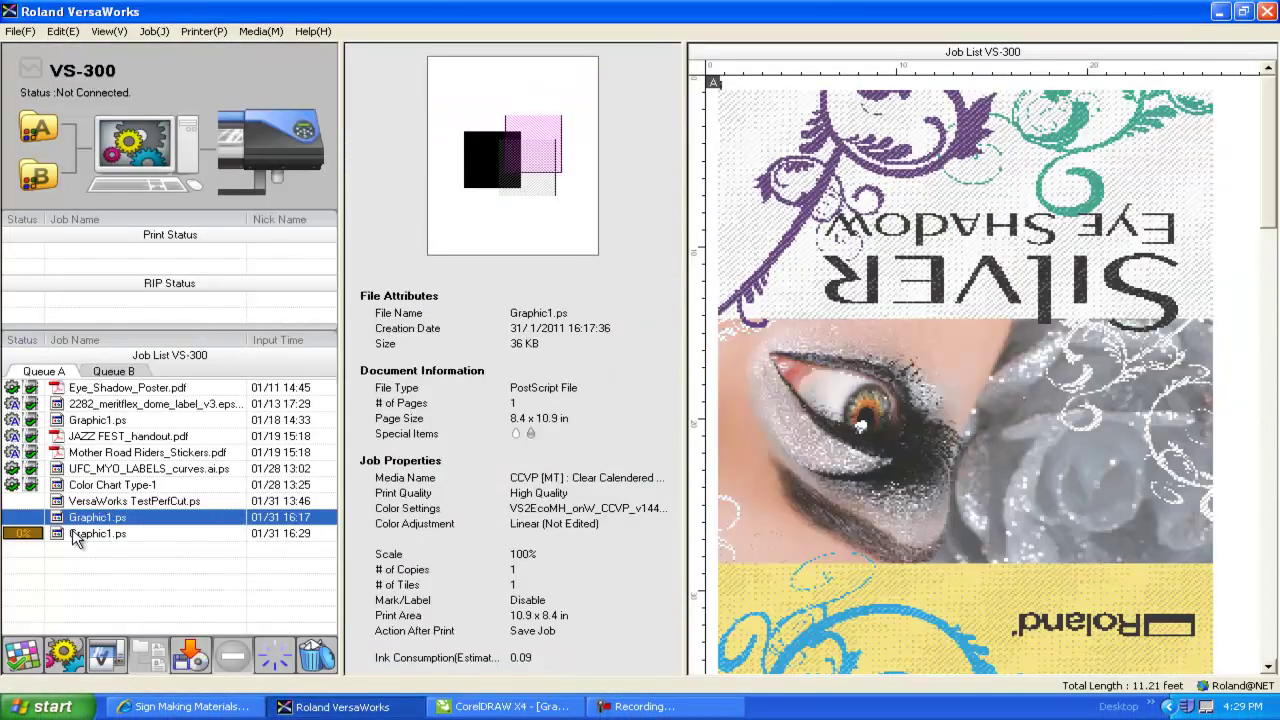
click(55, 535)
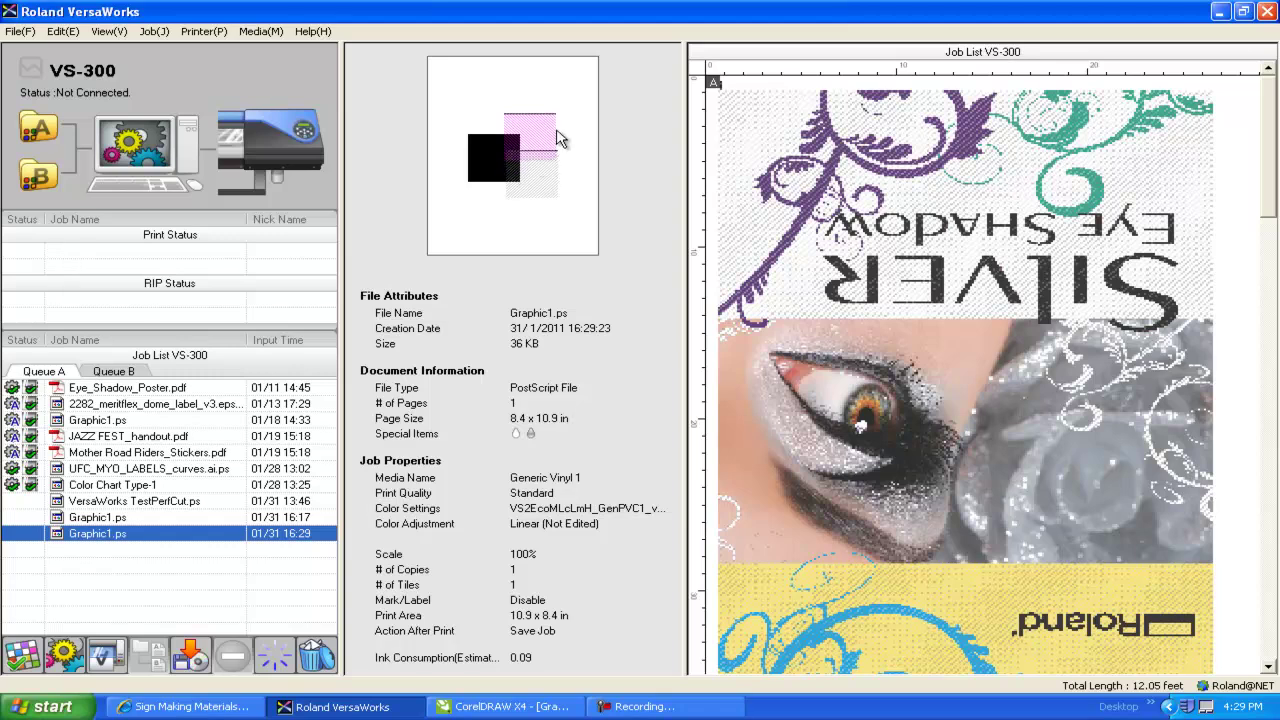
double_click(168, 534)
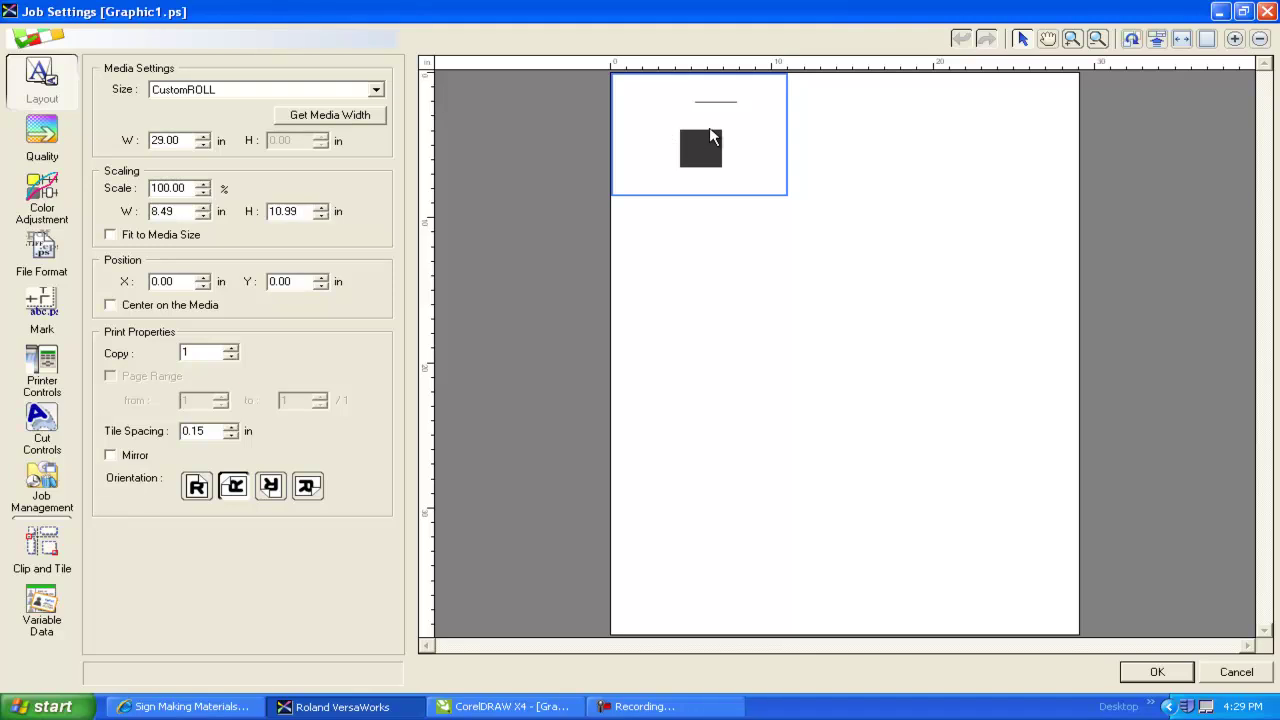
Step: Set Graphic1.ps quality to Generic Vinyl 2 [MT] media with MetallicSilver (v) mode
click(66, 139)
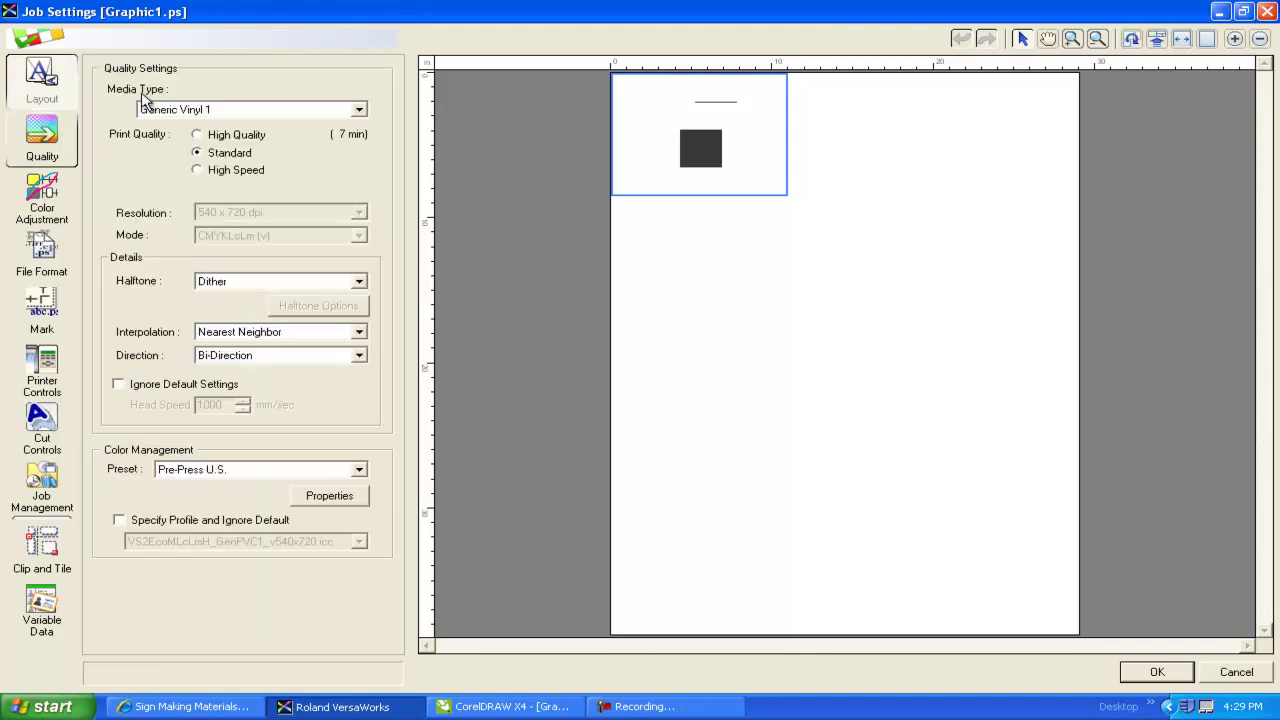
click(237, 117)
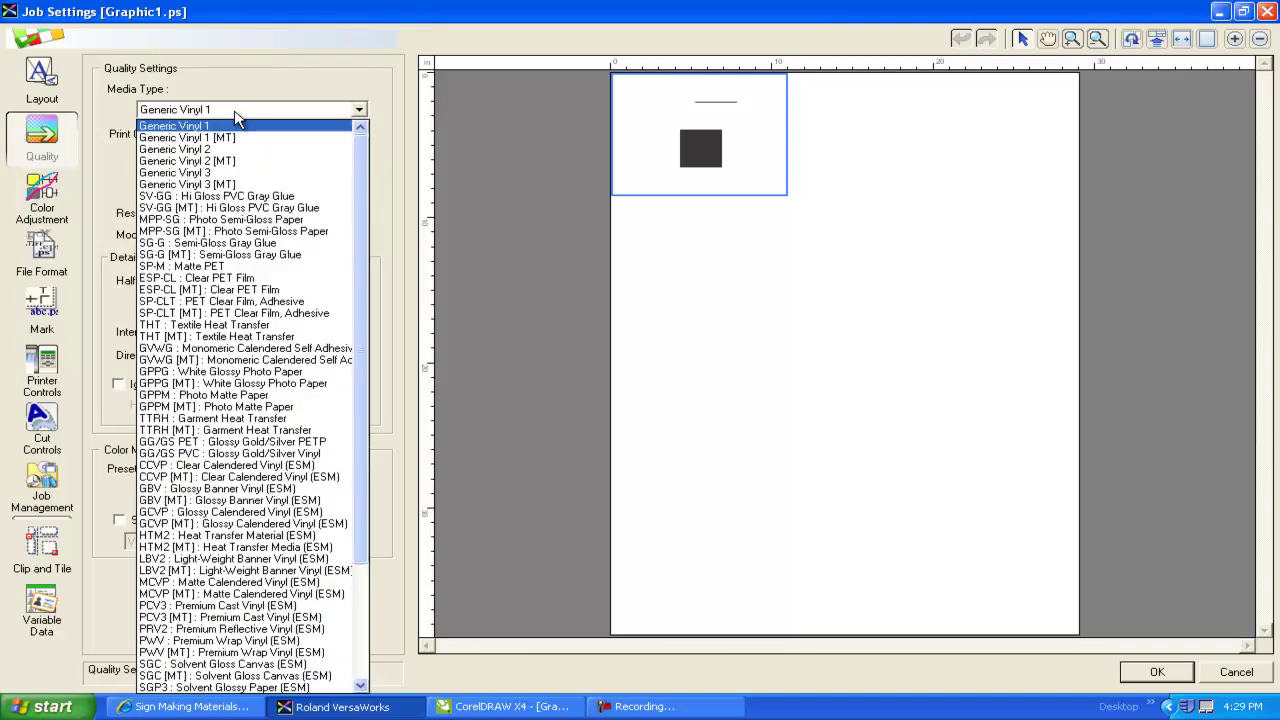
click(240, 174)
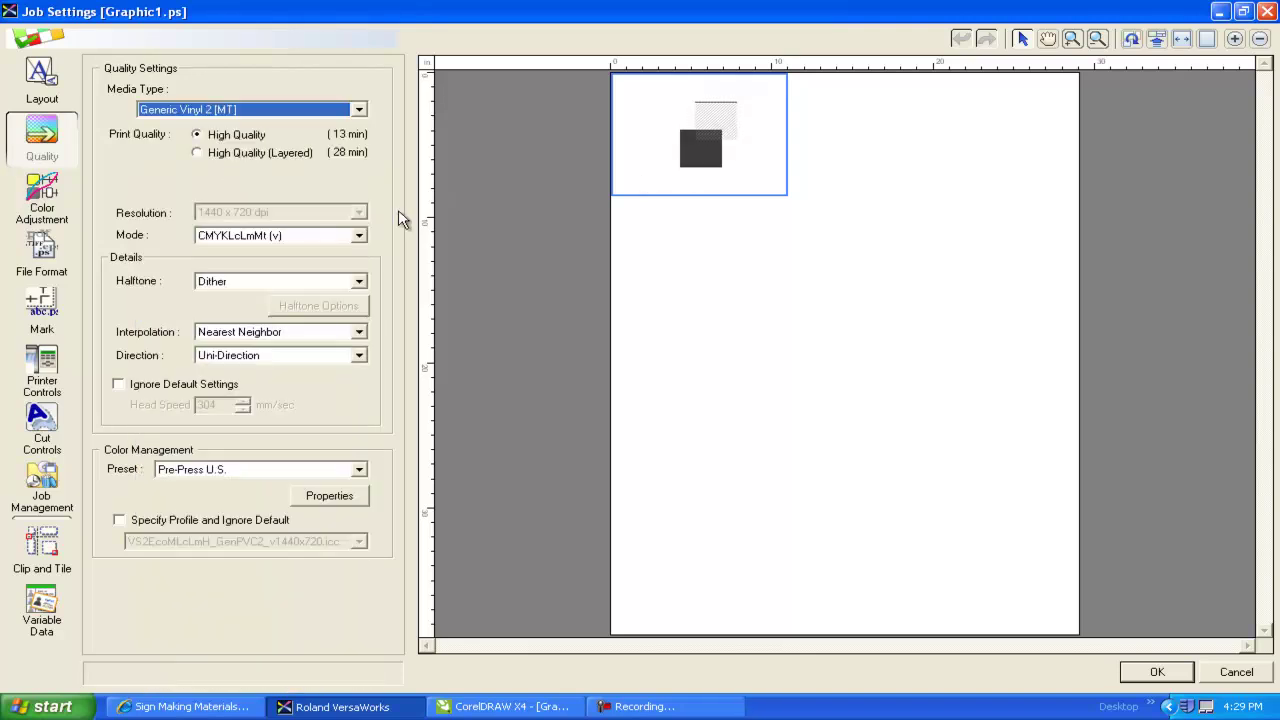
click(240, 238)
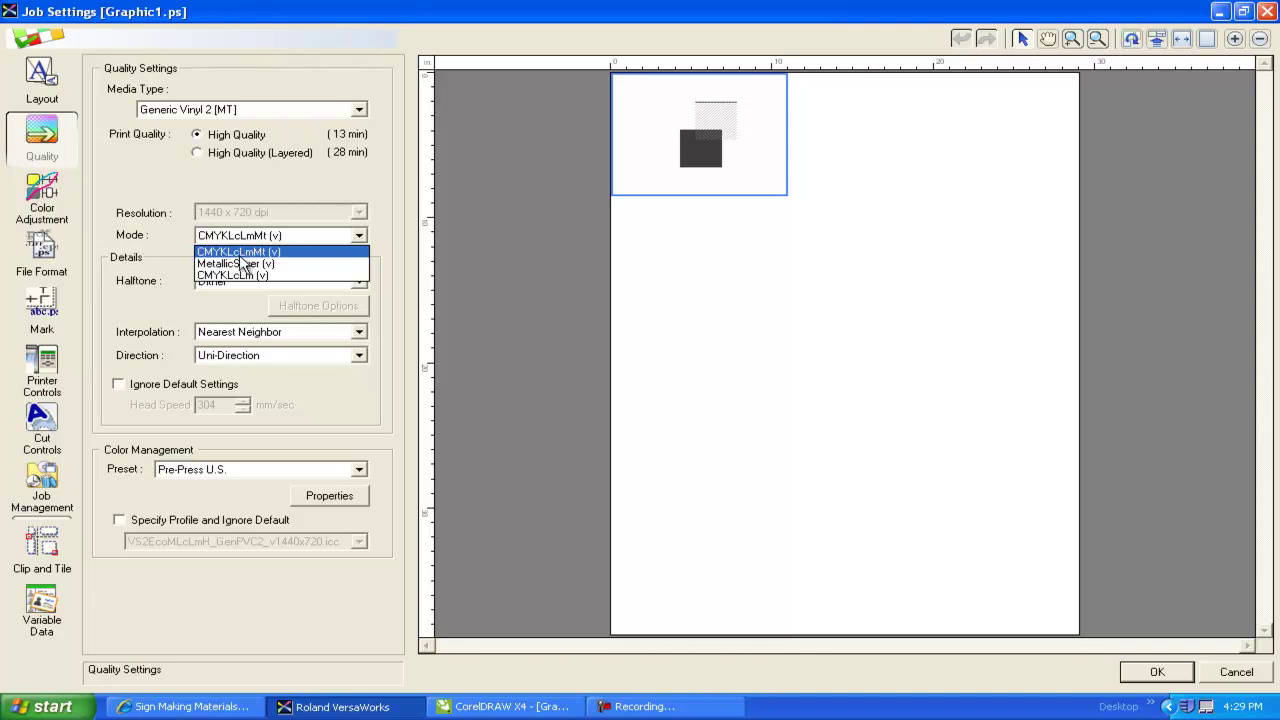
click(243, 264)
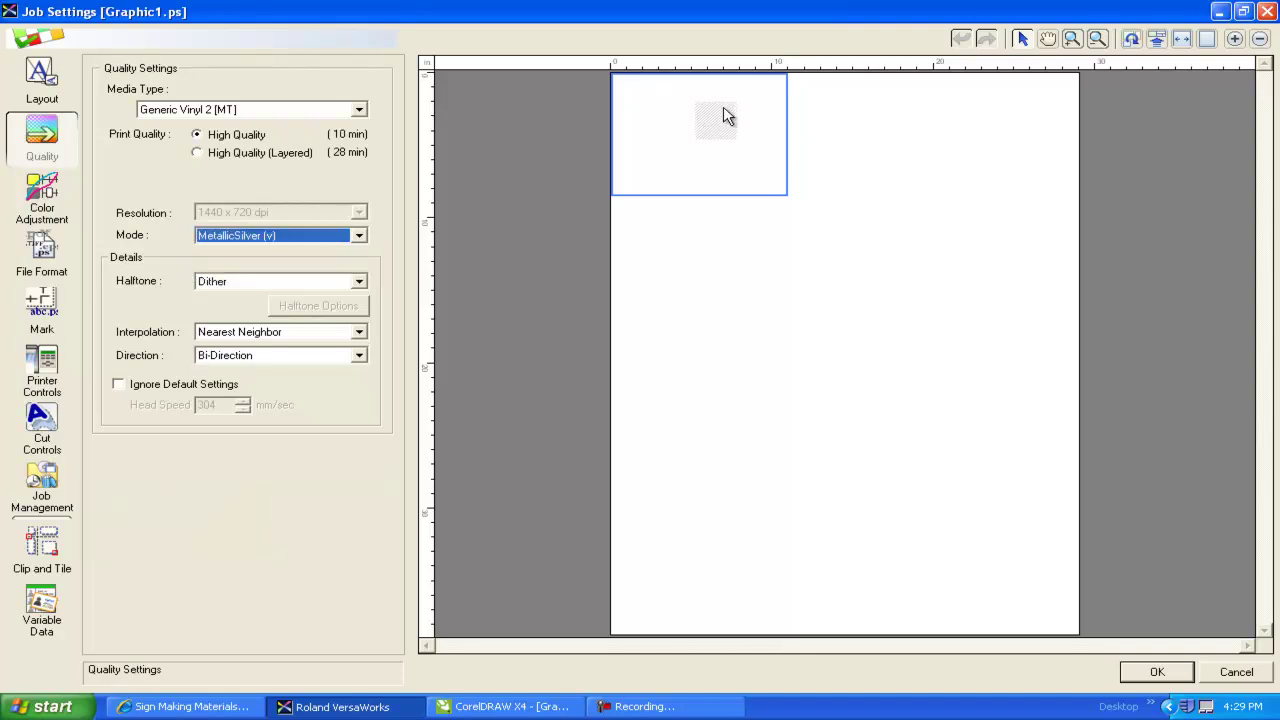
Step: Set Media Type to CCVP [MT] : Clear Calendered Vinyl (ESM) and Mode to White -> CMYKMt (v)
click(305, 111)
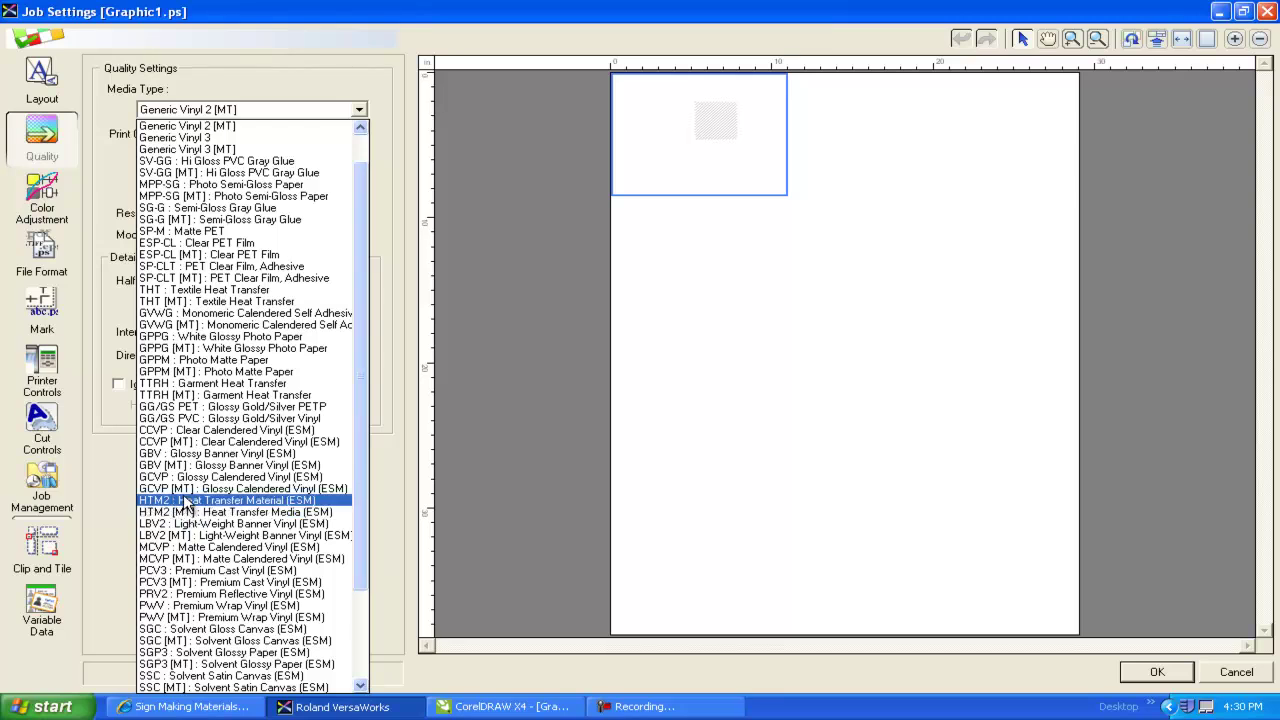
click(215, 443)
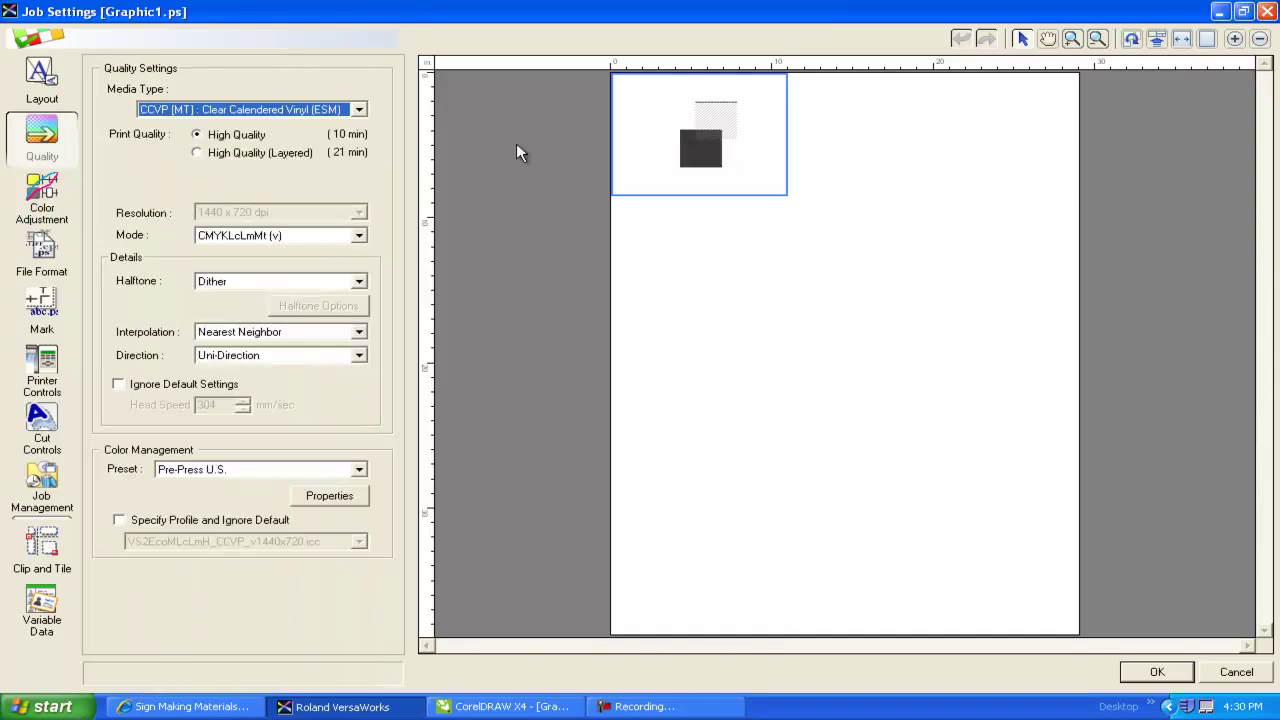
click(240, 238)
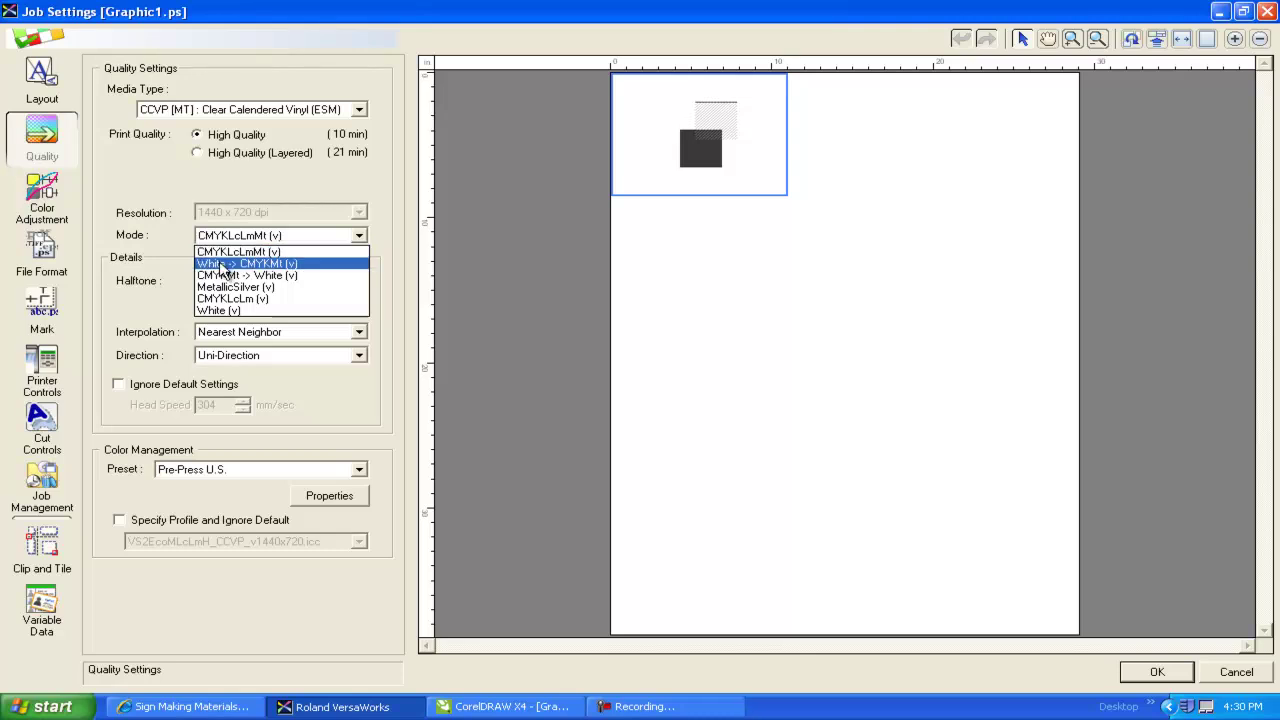
click(222, 264)
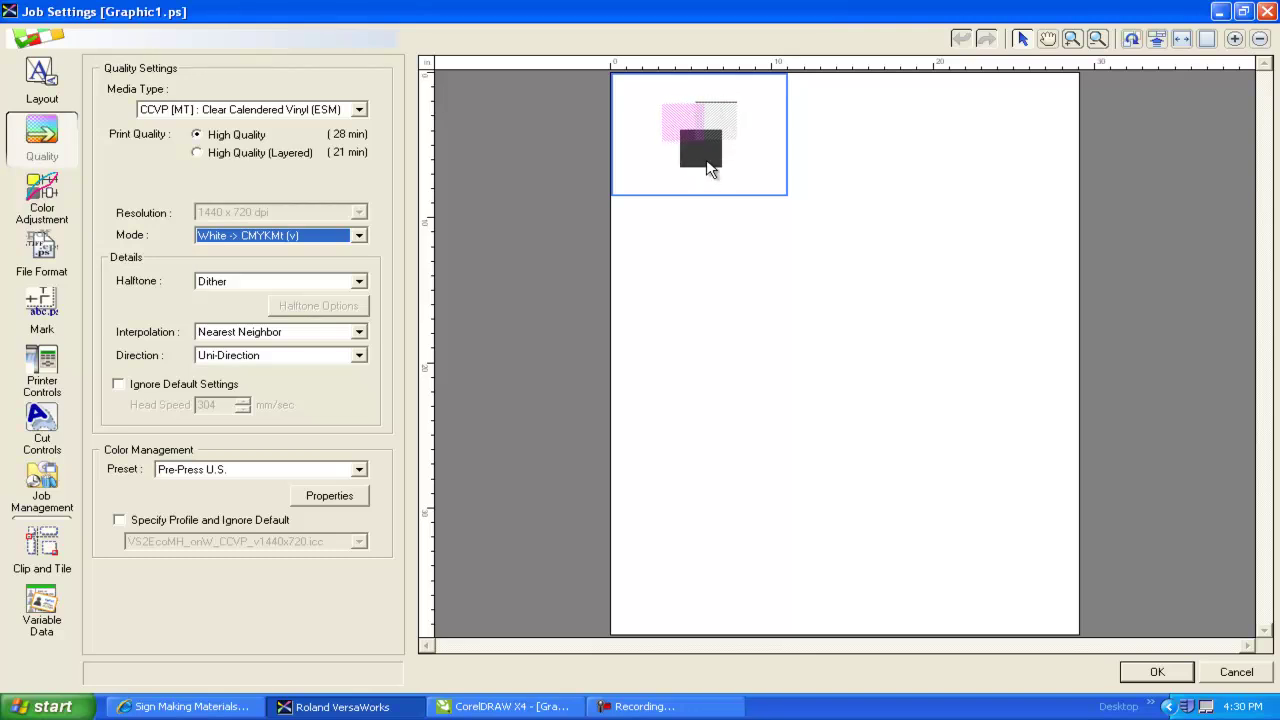
Step: Shift the print image on the media preview, then cancel Job Settings to discard all changes
drag(681, 136, 701, 160)
click(1236, 672)
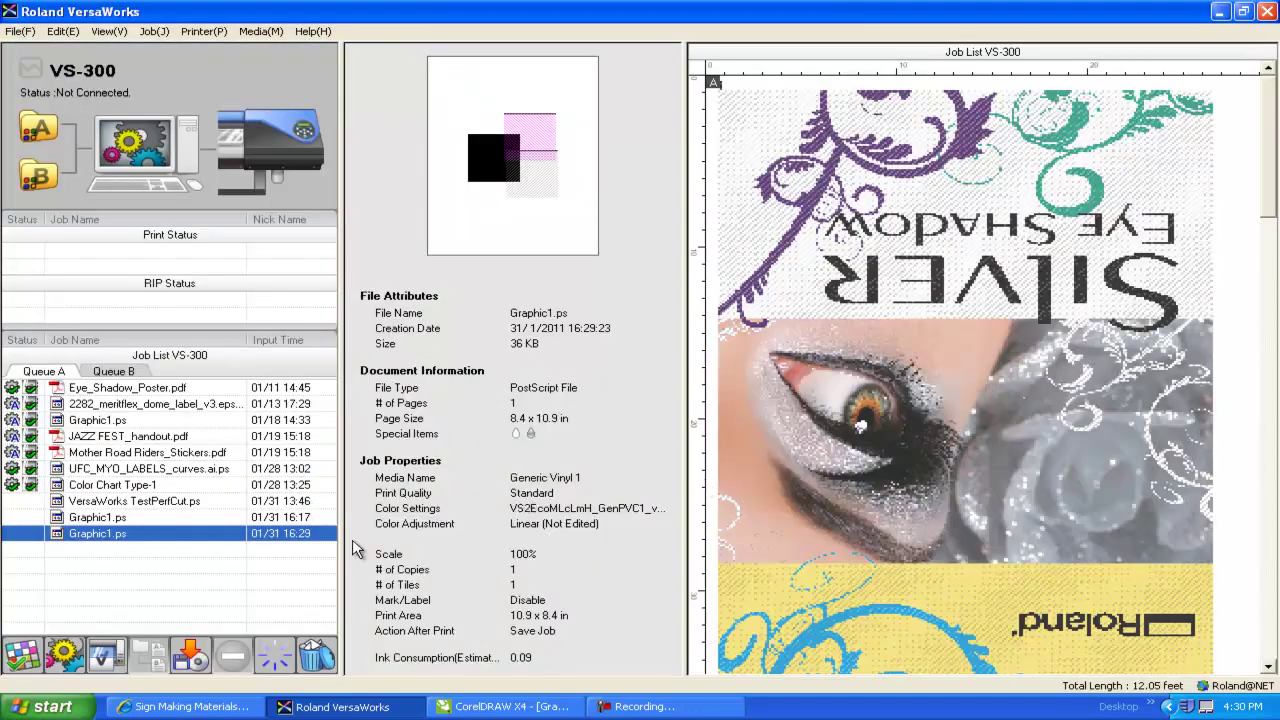